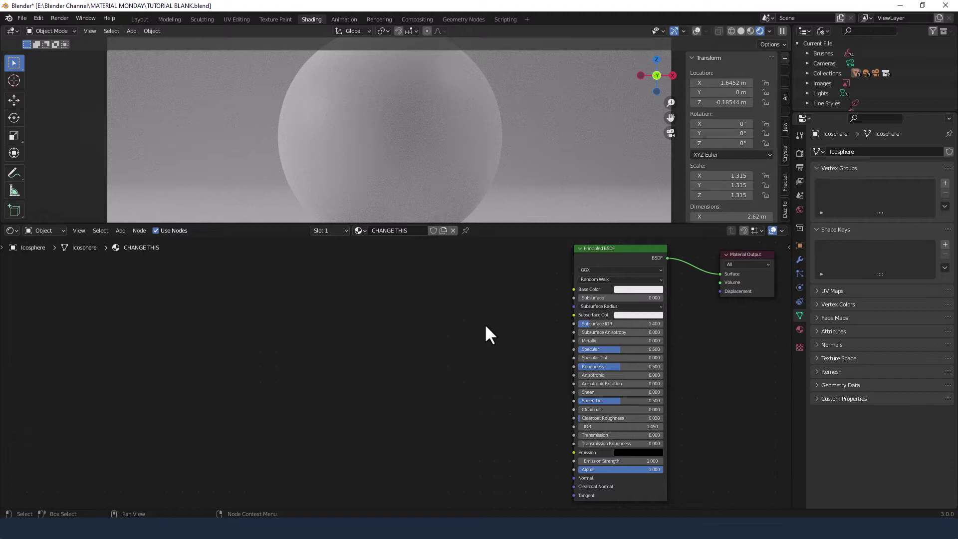
Step: Add a Hue Saturation Value node and link its Color to the Principled BSDF's Base Color
key(shift)
key(shift+a)
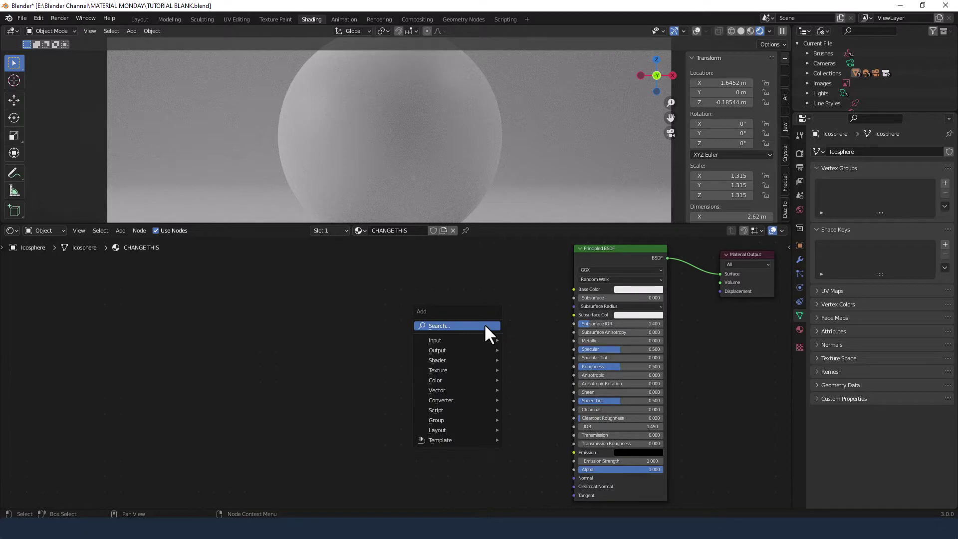
click(484, 326)
text(HUE)
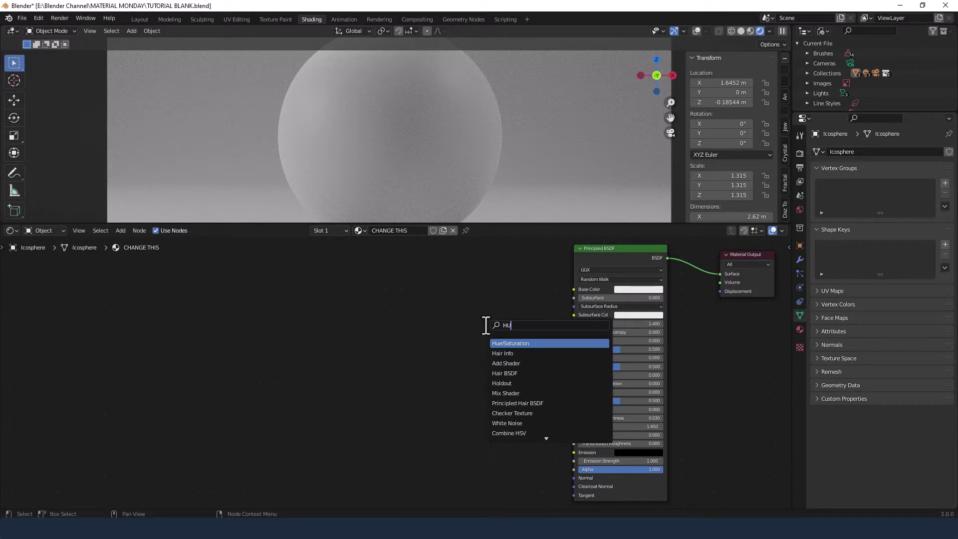
click(526, 343)
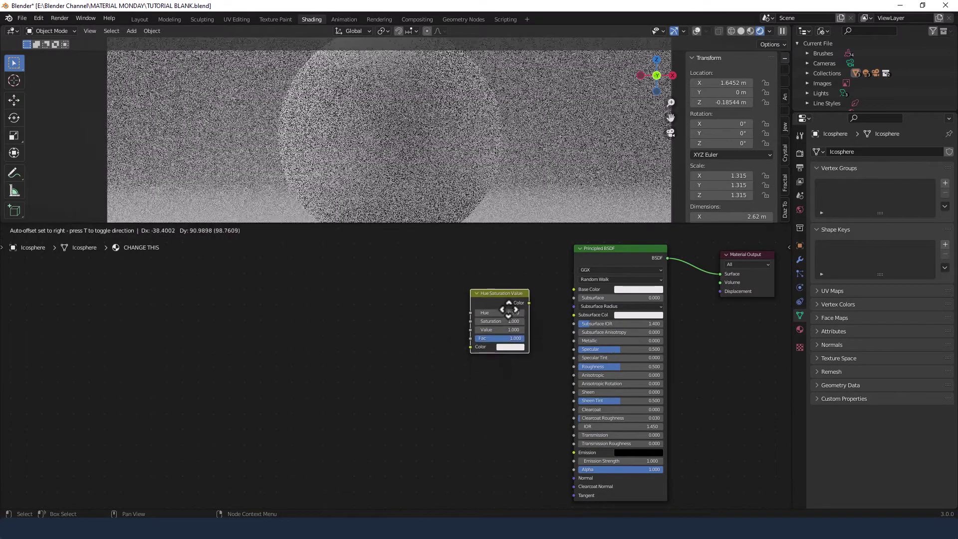
click(516, 287)
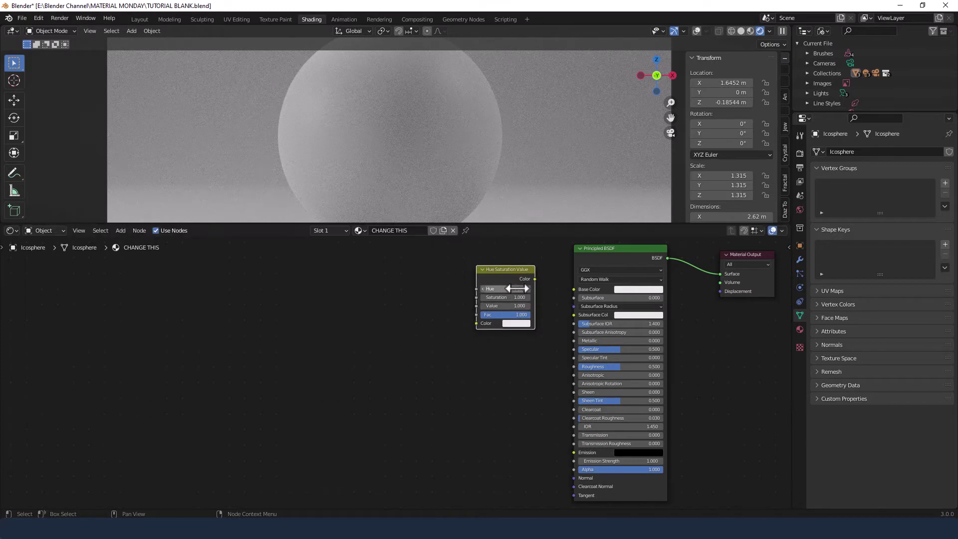
drag(535, 279, 571, 289)
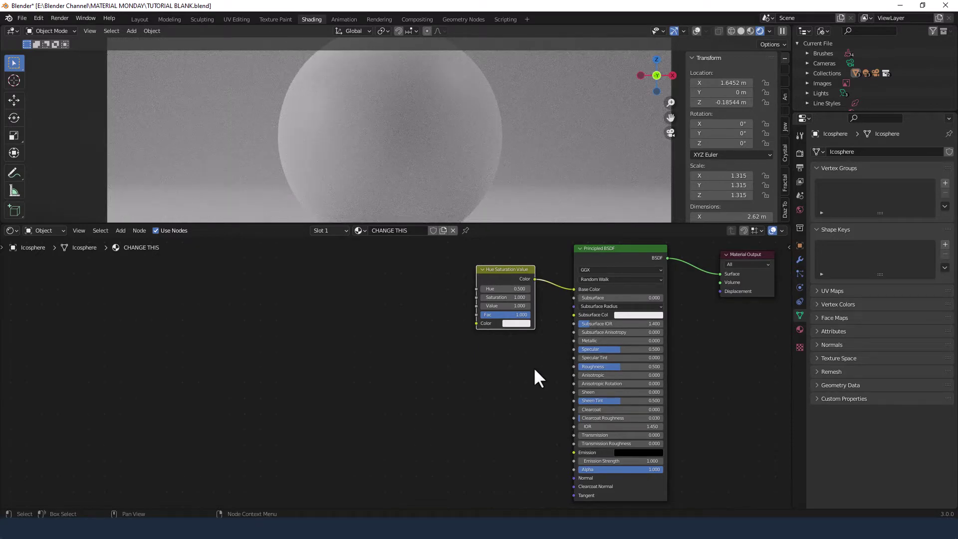
Step: Raise the Hue Saturation Value node's Saturation and Value to 1.1
click(506, 297)
text(1.1)
key(Tab)
text(1.1)
key(Return)
Step: Add a Layer Weight node and wire its Facing output into the Hue Saturation Value Fac
click(440, 310)
key(shift+a)
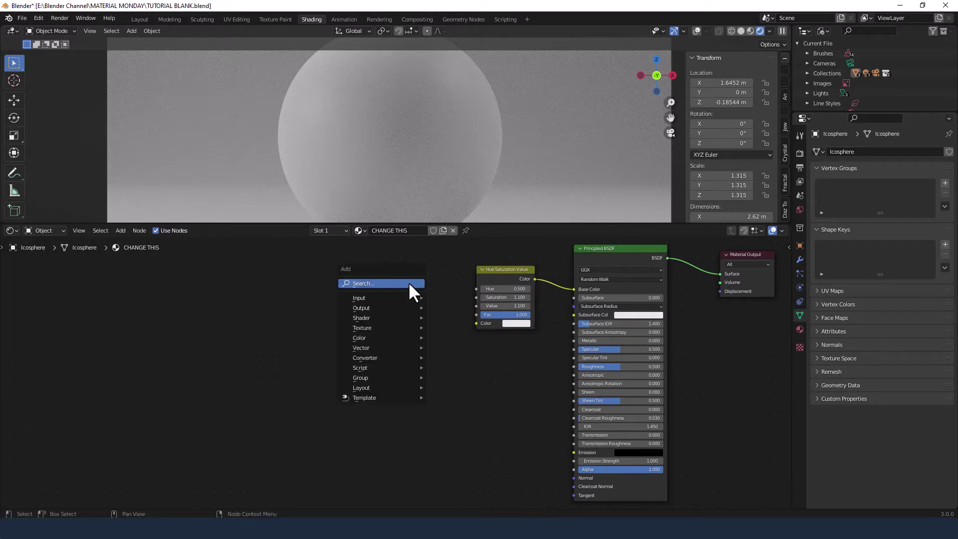
click(408, 281)
text(LAYER)
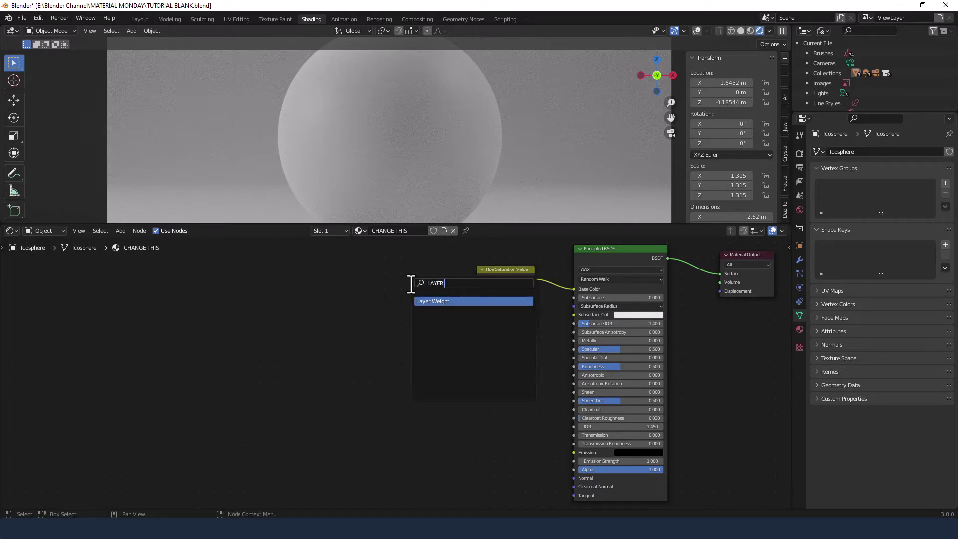
click(462, 301)
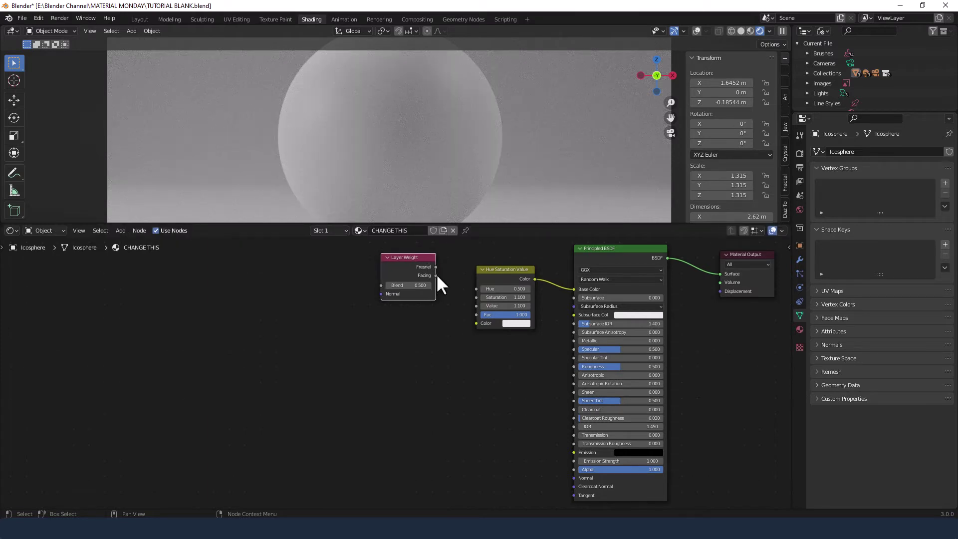
drag(436, 275, 475, 315)
Step: Add a ColorRamp below the other nodes and link its Color to the Hue Saturation Value Color input
click(453, 355)
key(shift+a)
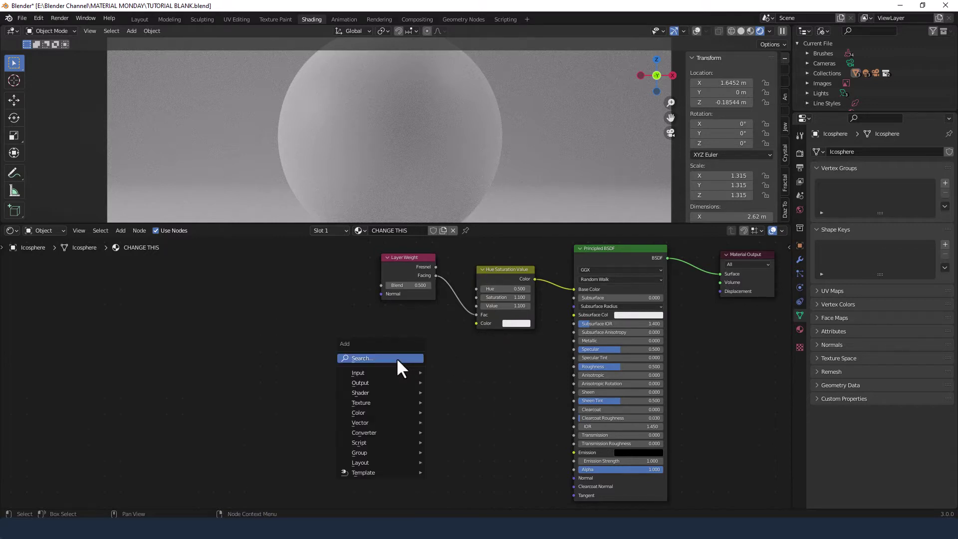
click(397, 358)
text(COLOR)
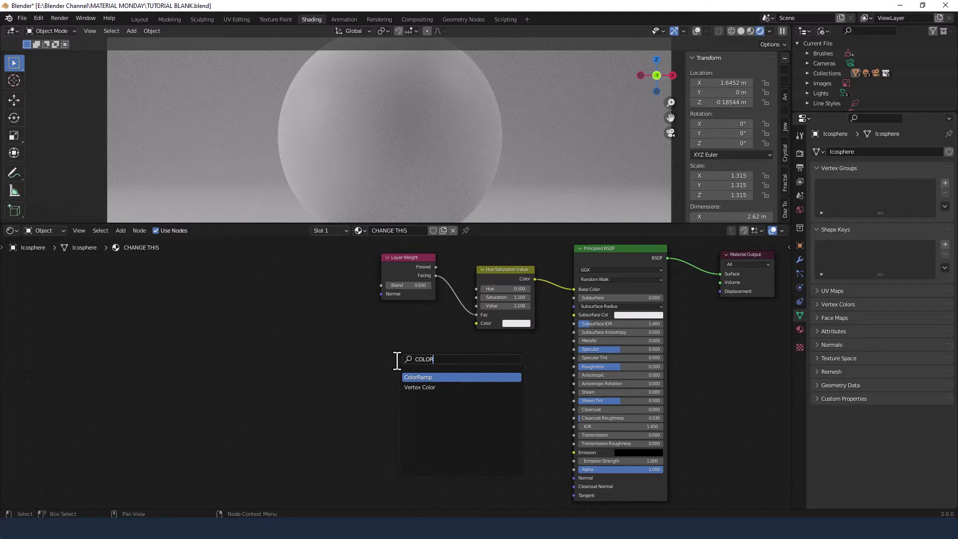
click(410, 377)
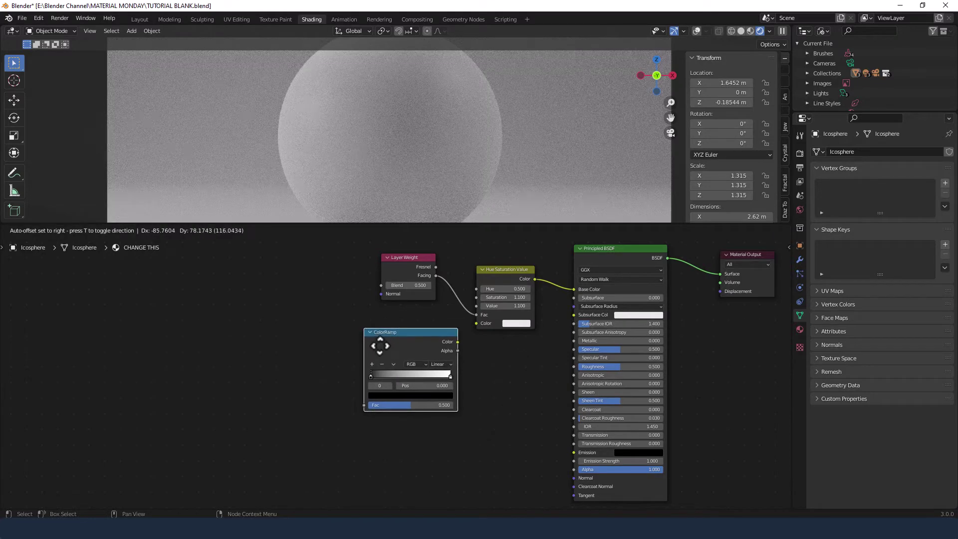
click(373, 346)
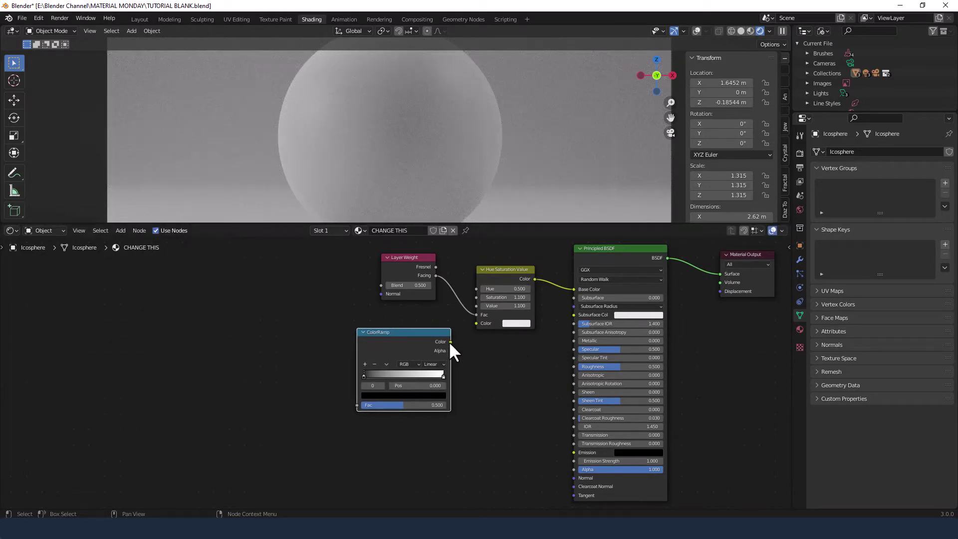
drag(450, 342, 477, 324)
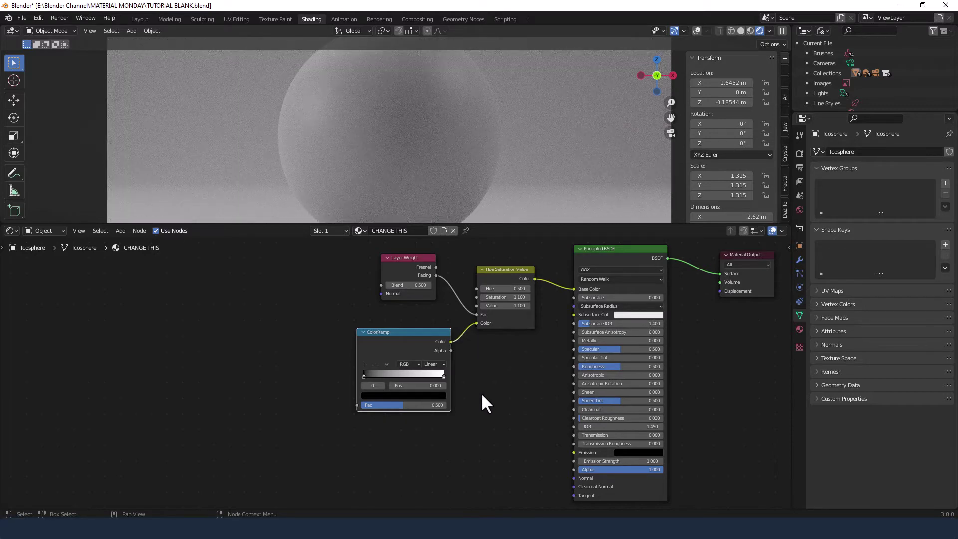
Step: Switch the ColorRamp's colour mode to HSL
click(418, 363)
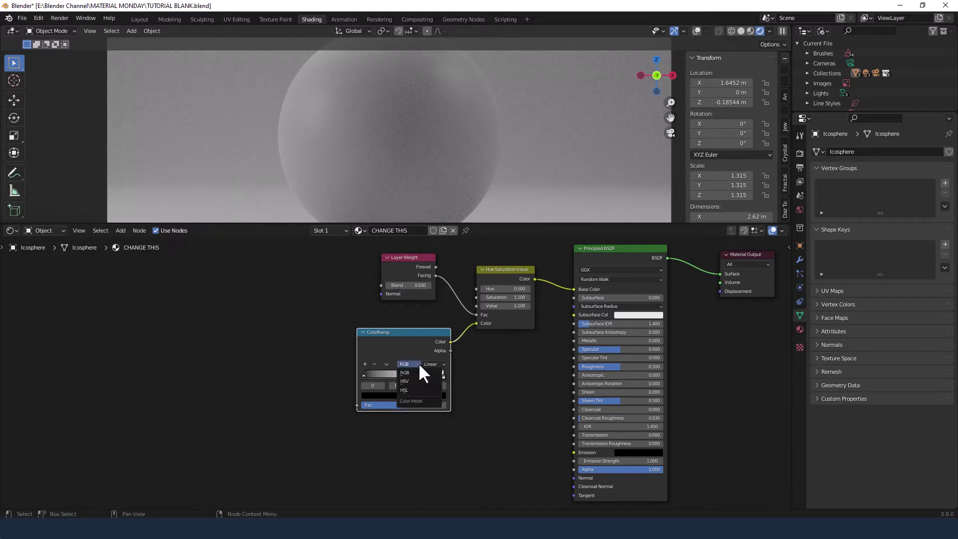
click(419, 390)
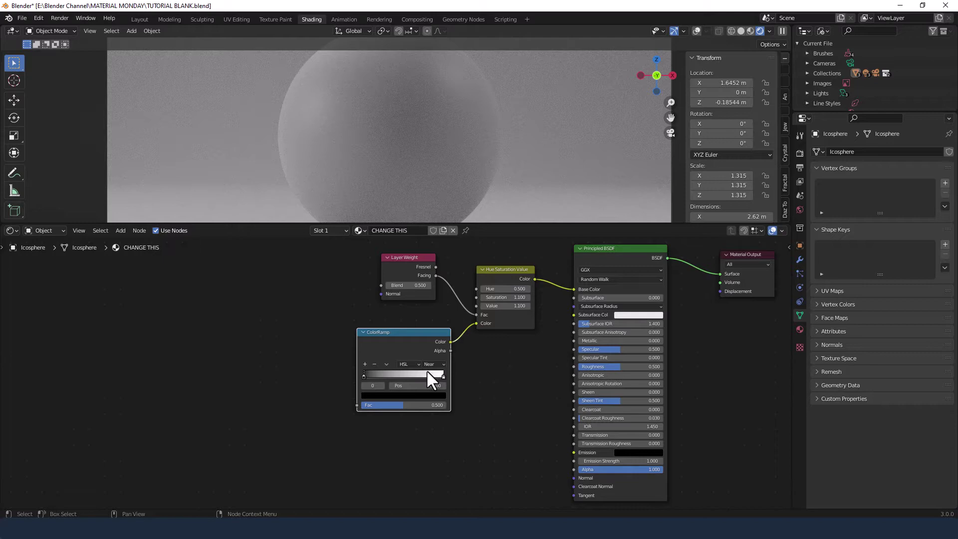
scroll(401, 384, up, 2)
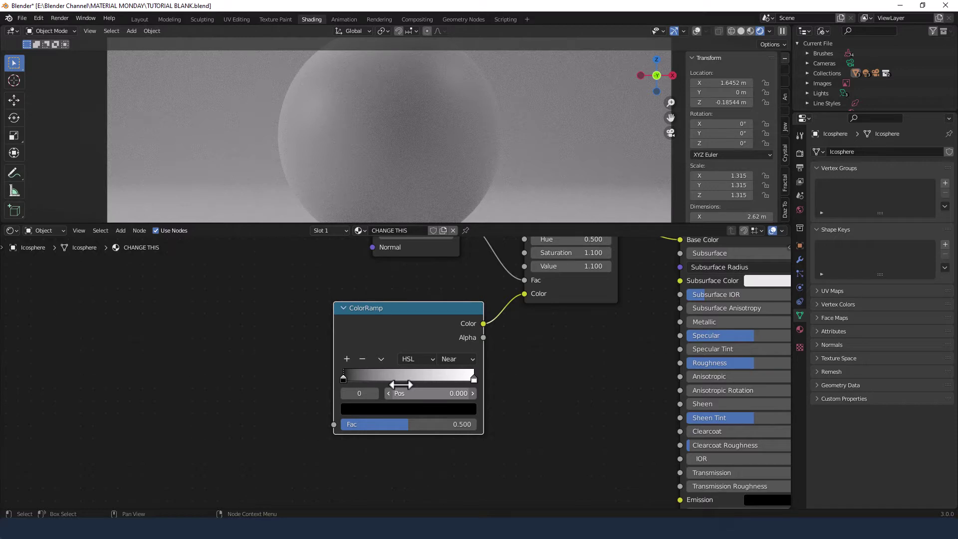
Step: Add a middle stop to the ramp and brighten the left stop to full value
click(346, 360)
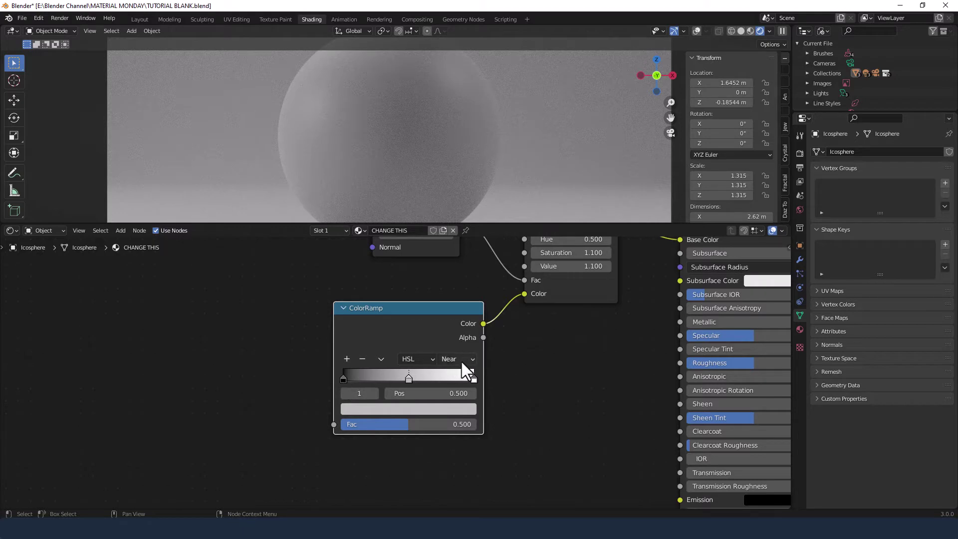
click(344, 381)
click(368, 410)
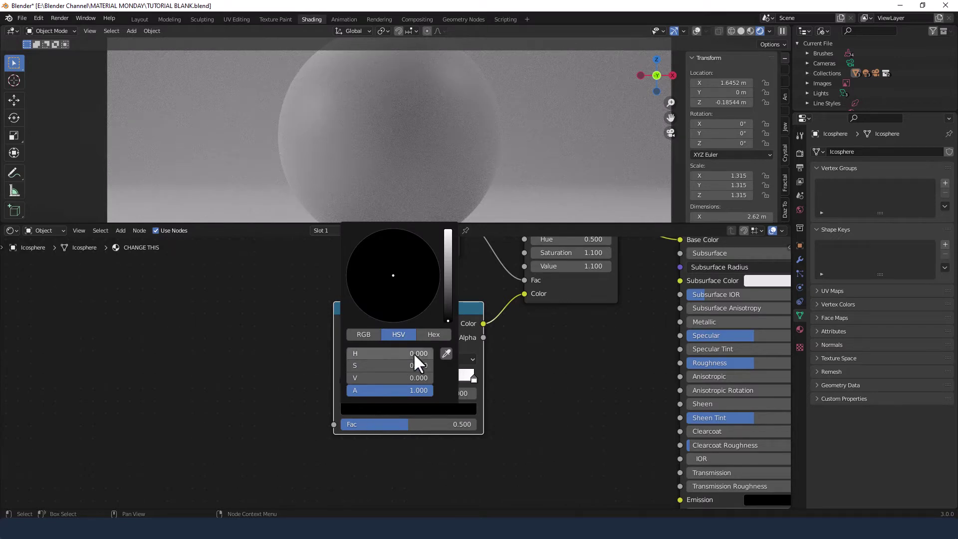
drag(448, 317, 448, 230)
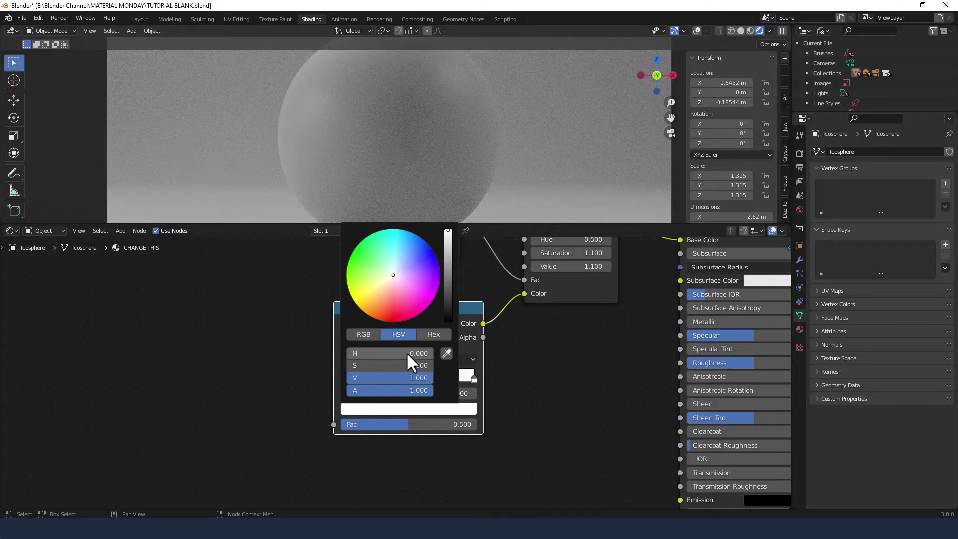
drag(363, 365, 383, 366)
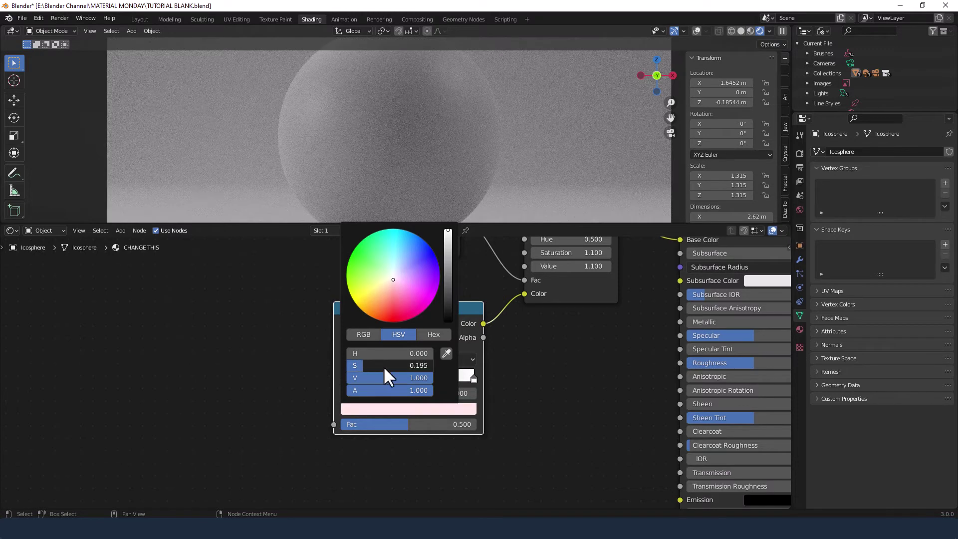
click(387, 367)
text(.2)
key(Return)
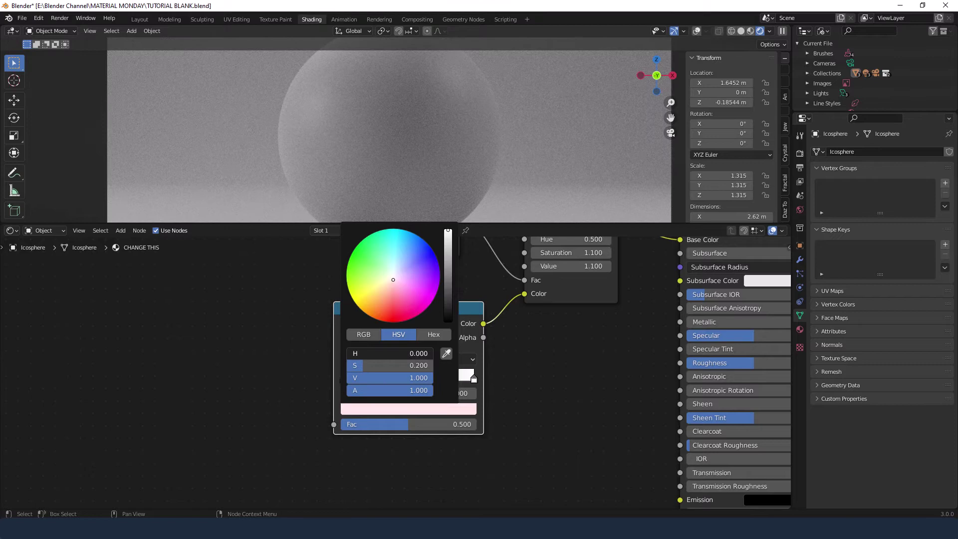
Step: Shift the left stop's hue to lavender (0.675) with saturation 0.35
mouse_move(379, 354)
mouse_down()
mouse_move(490, 354)
mouse_move(404, 352)
mouse_move(399, 367)
mouse_move(408, 366)
mouse_up()
click(373, 365)
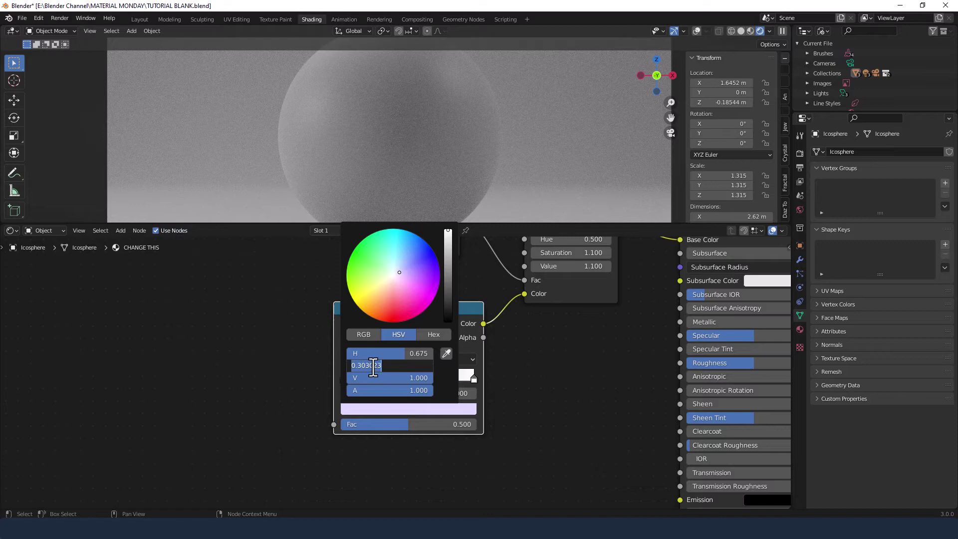
text(.35)
key(Return)
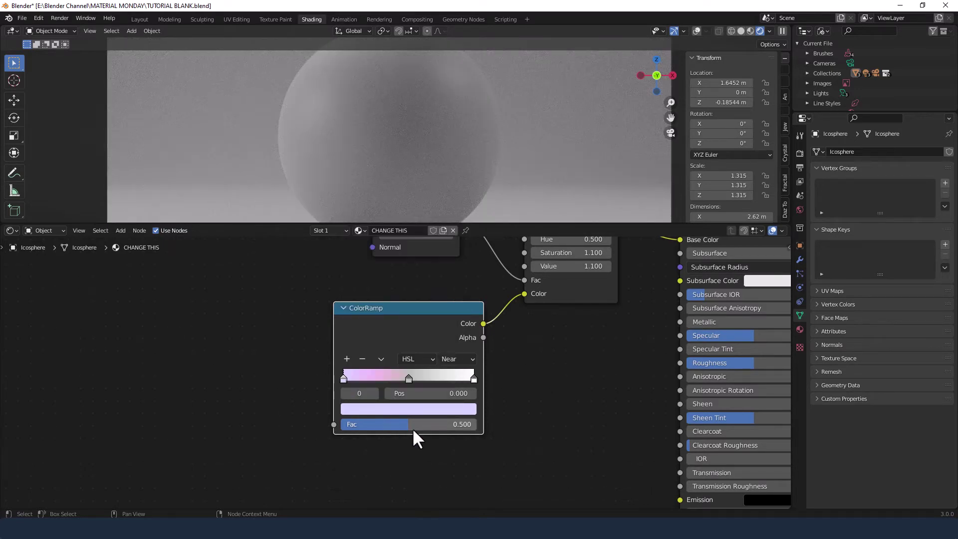
Step: Make the middle stop white at saturation 0.35, then shift its hue toward mint green
click(408, 378)
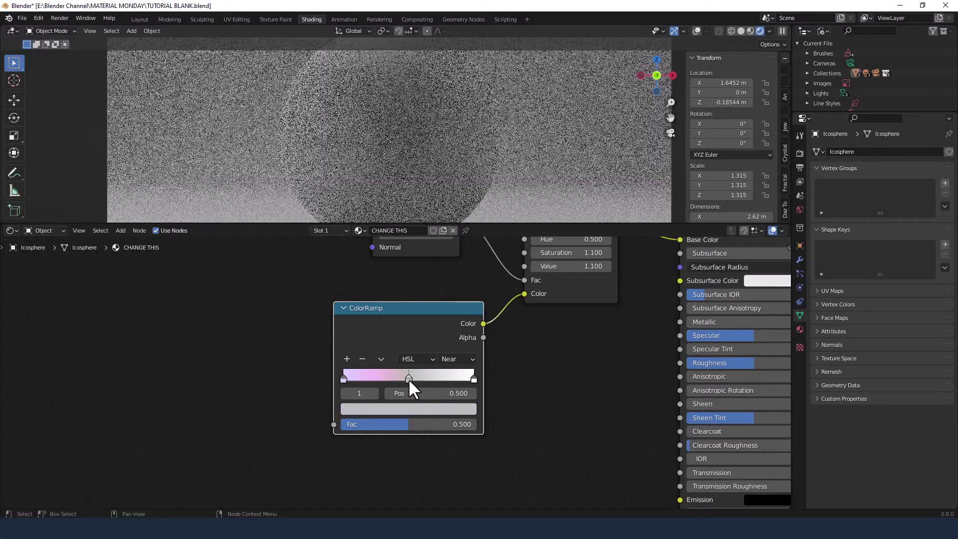
click(412, 410)
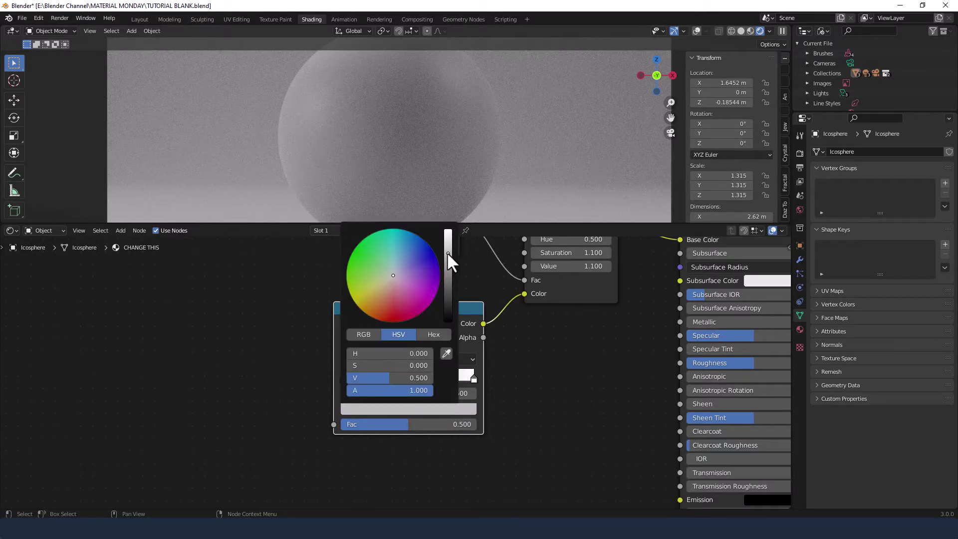
drag(448, 253, 448, 230)
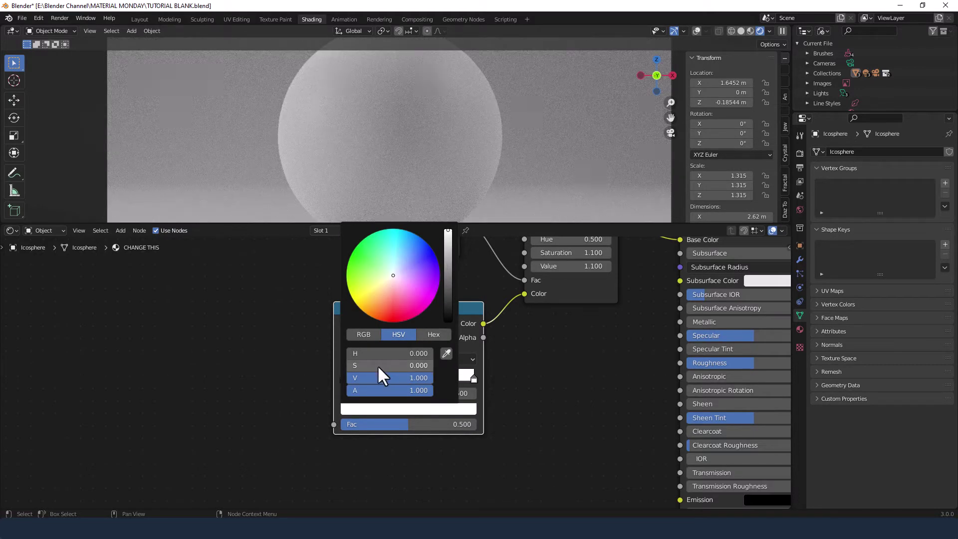
drag(378, 364, 351, 367)
click(351, 368)
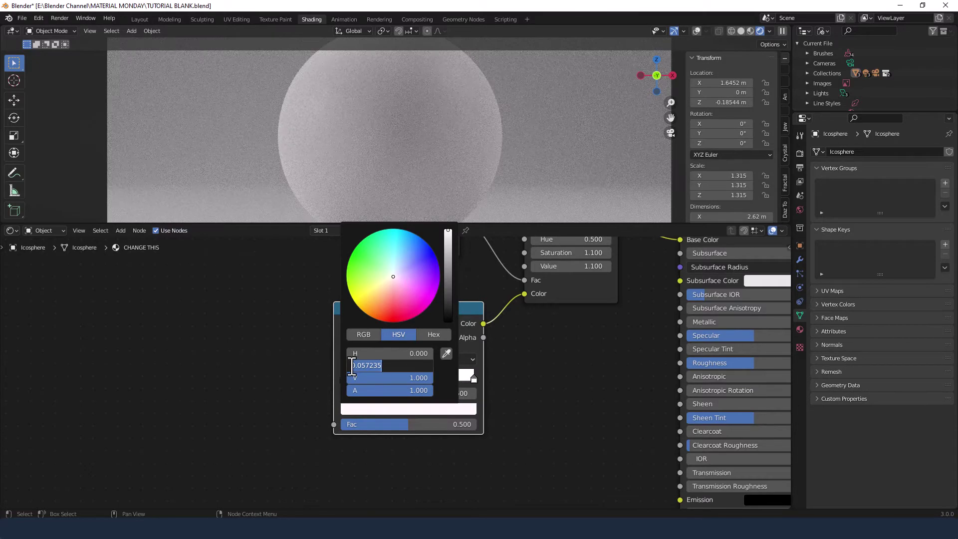
text(.365)
click(356, 378)
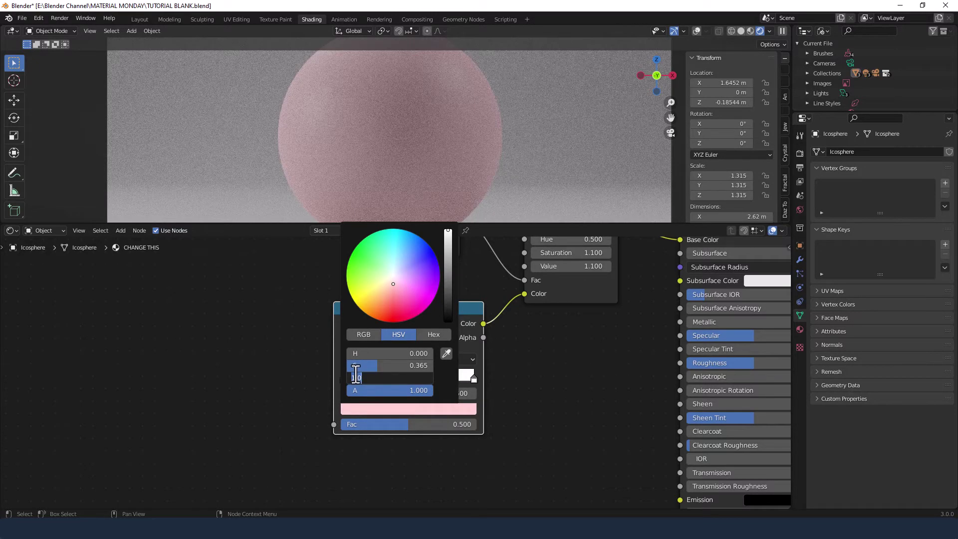
click(379, 365)
click(379, 365)
key(BackSpace)
text(.35)
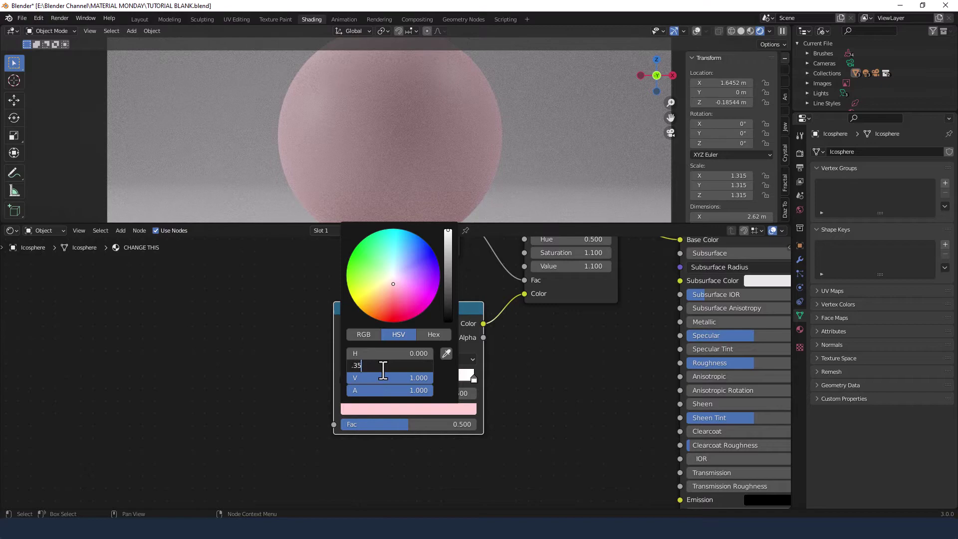
key(Return)
drag(377, 352, 407, 351)
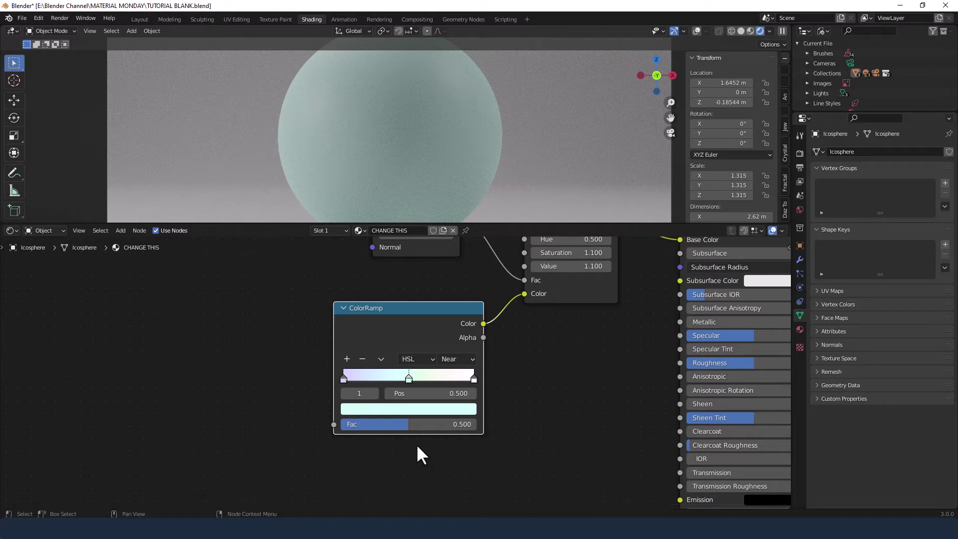
Step: Refine the middle stop to saturation 0.45 and hue 0.475, then select the ramp's end stop
click(411, 408)
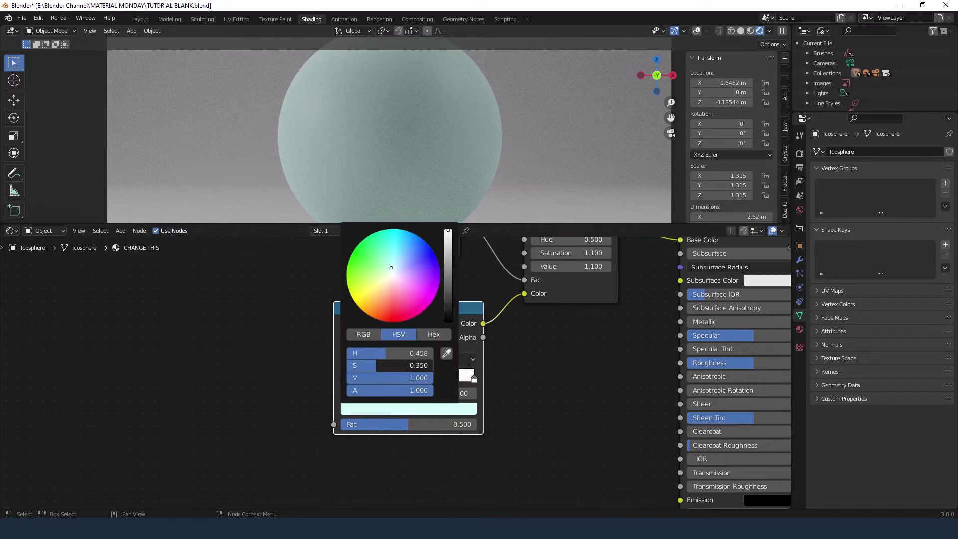
drag(389, 365, 400, 366)
click(400, 365)
text(0.45)
key(Return)
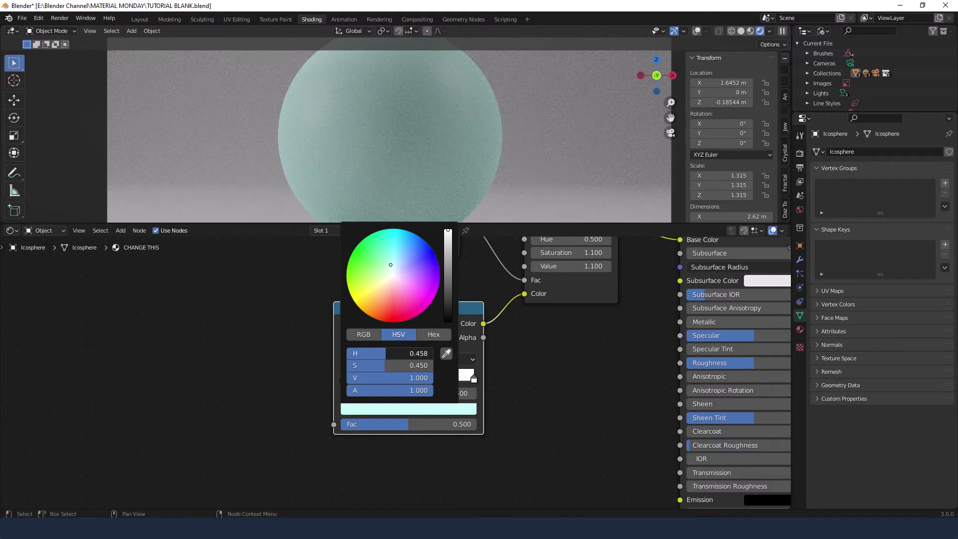
drag(395, 353, 400, 354)
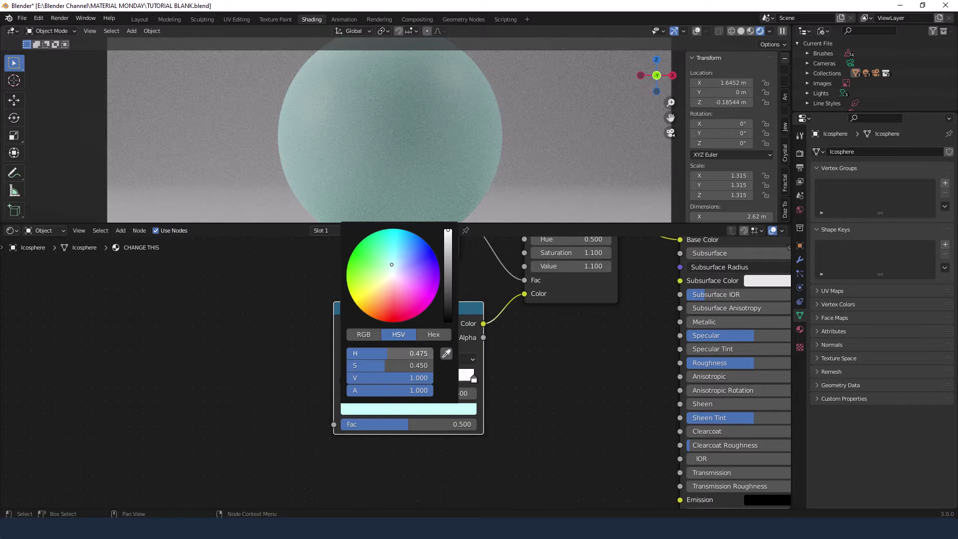
click(474, 379)
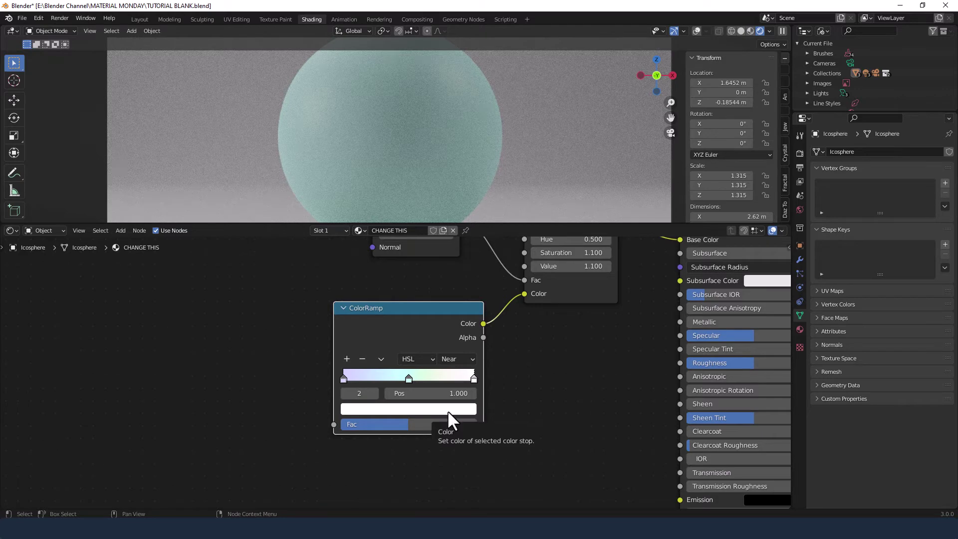
click(448, 411)
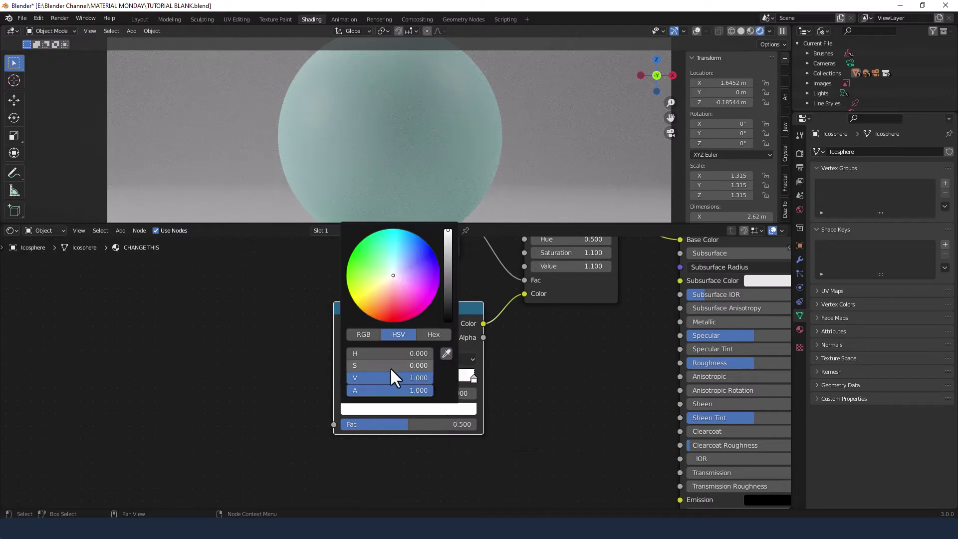
Step: Set the ramp's end stop to pale pink (H 0.859, S 0.217, V 1)
drag(390, 366, 408, 366)
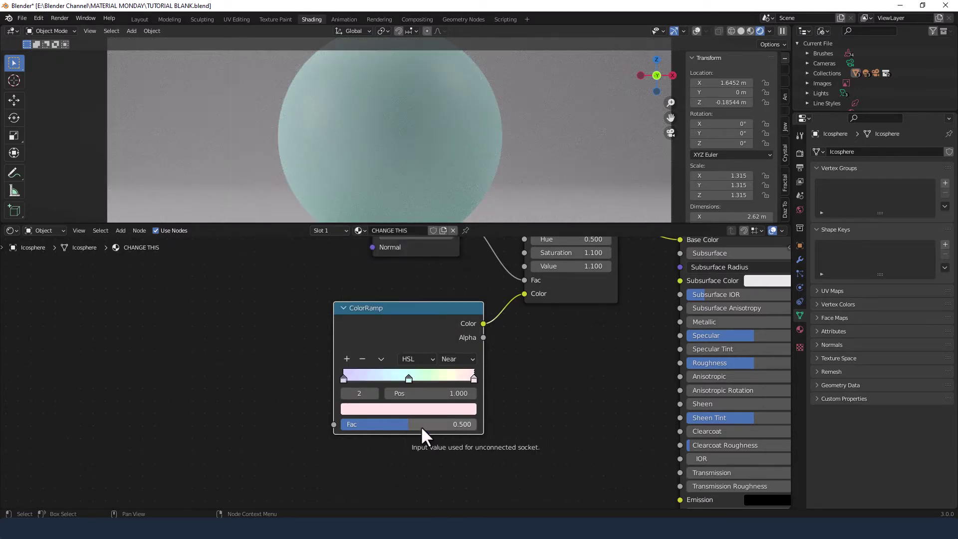
click(419, 412)
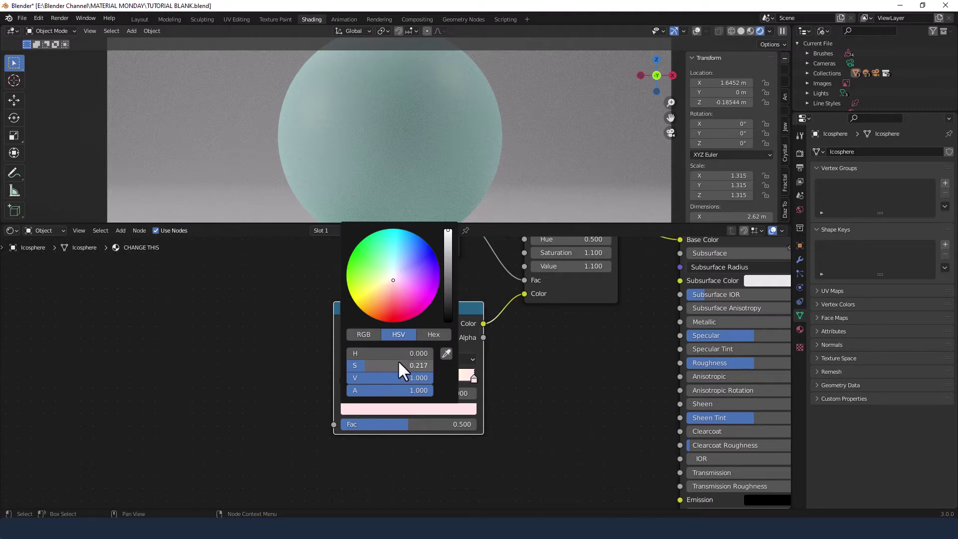
drag(397, 350, 469, 350)
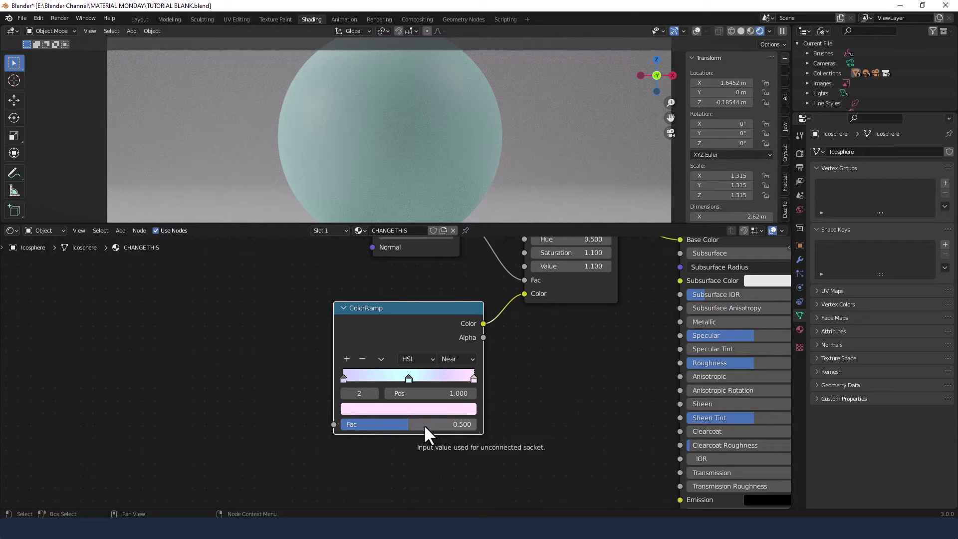
scroll(425, 426, down, 2)
middle_drag(462, 445, 546, 457)
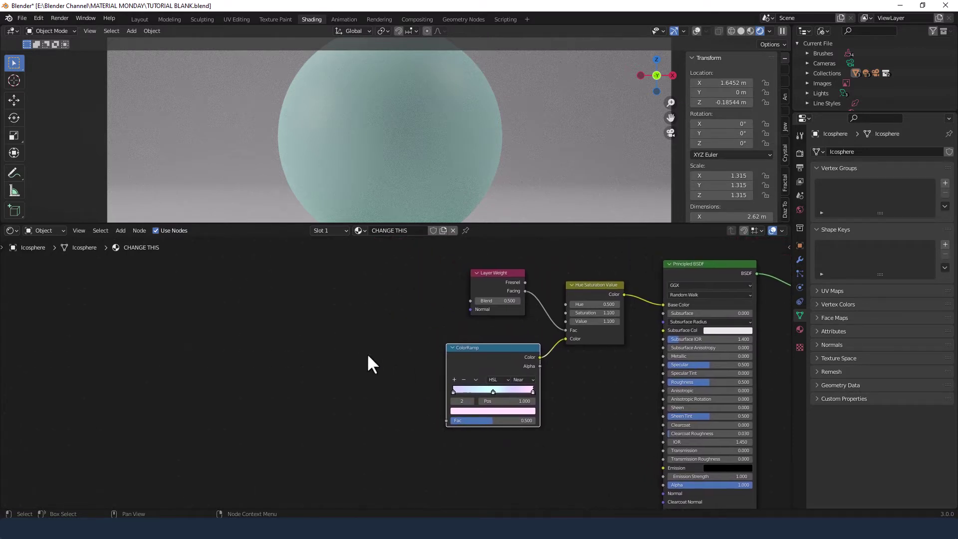
Step: Add a Mapping node left of the ColorRamp and link its Vector to the ramp's Fac
key(shift+a)
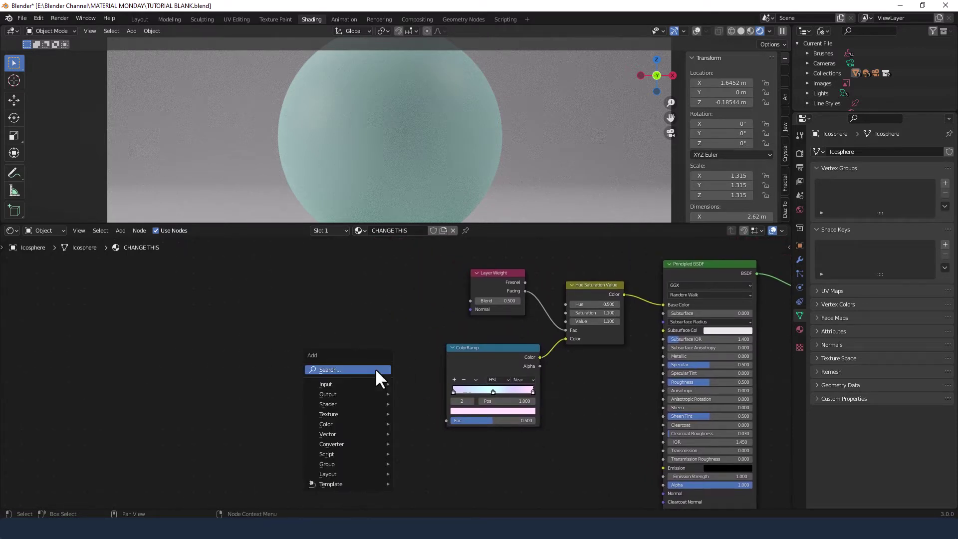
click(376, 368)
text(MA)
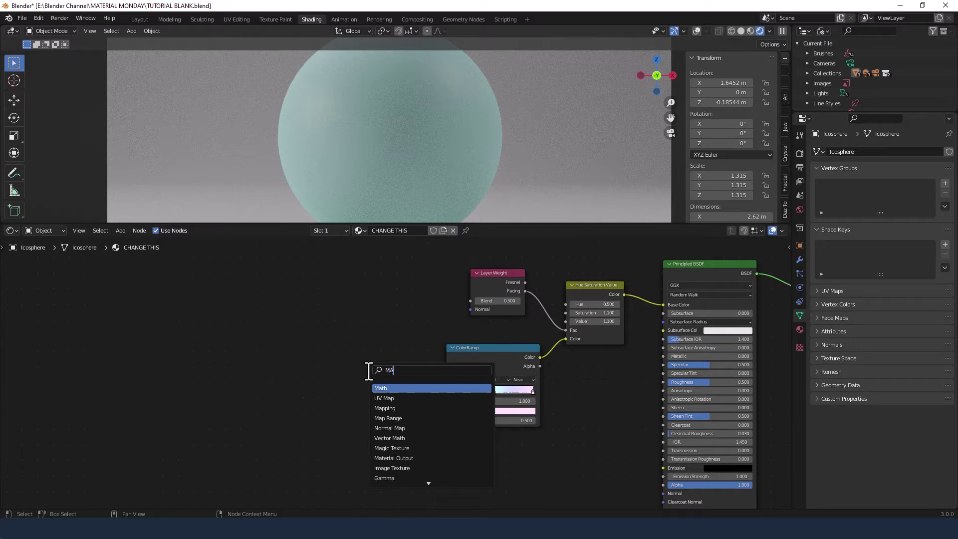
text(P)
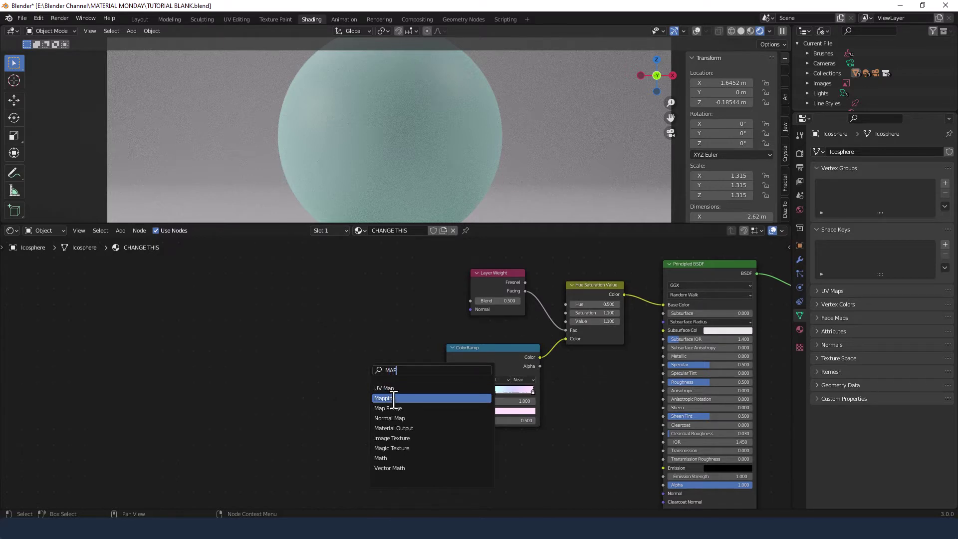
click(392, 398)
click(368, 352)
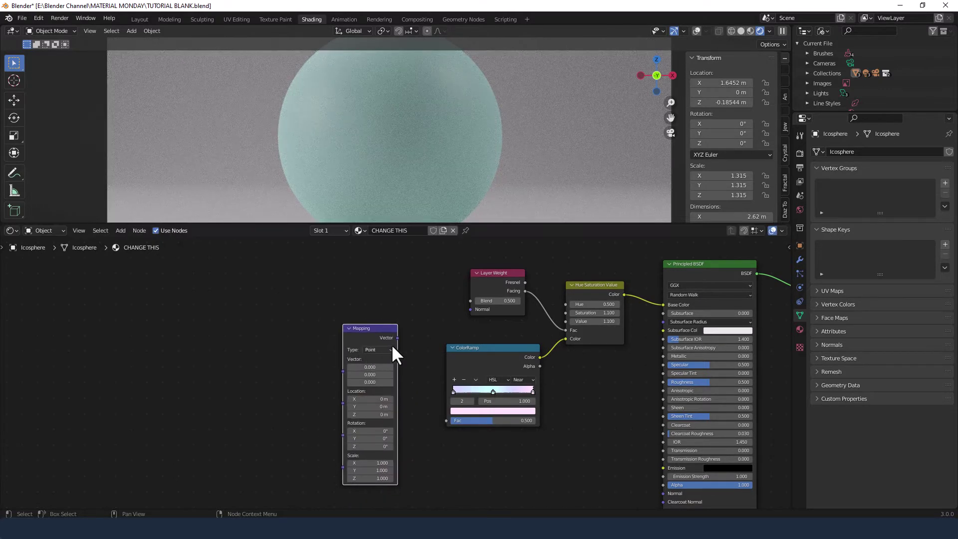
drag(399, 337, 445, 417)
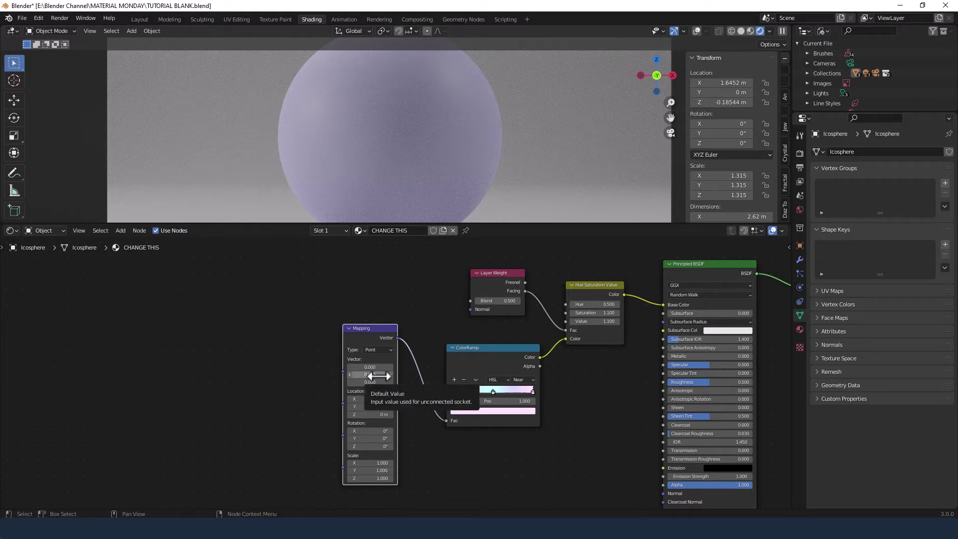
Step: Set the Mapping node's Location Y to 0.2 m and Scale X to 0.5
click(370, 407)
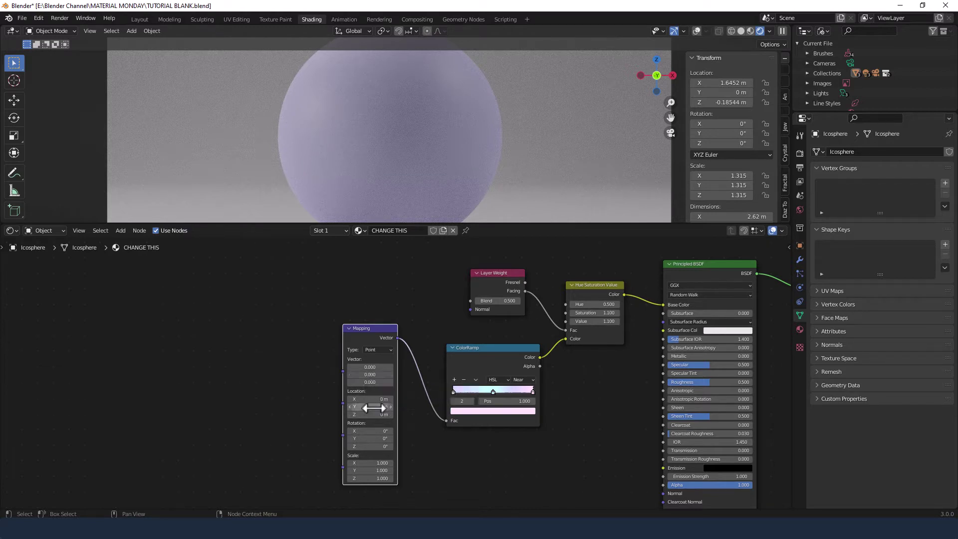
text(0.2)
key(Return)
scroll(406, 438, up, 2)
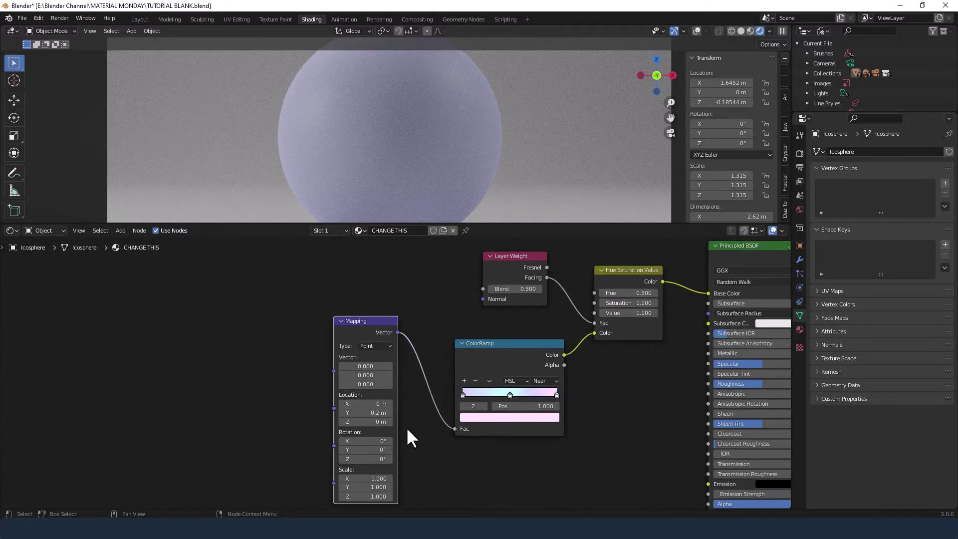
click(367, 478)
text(0.5)
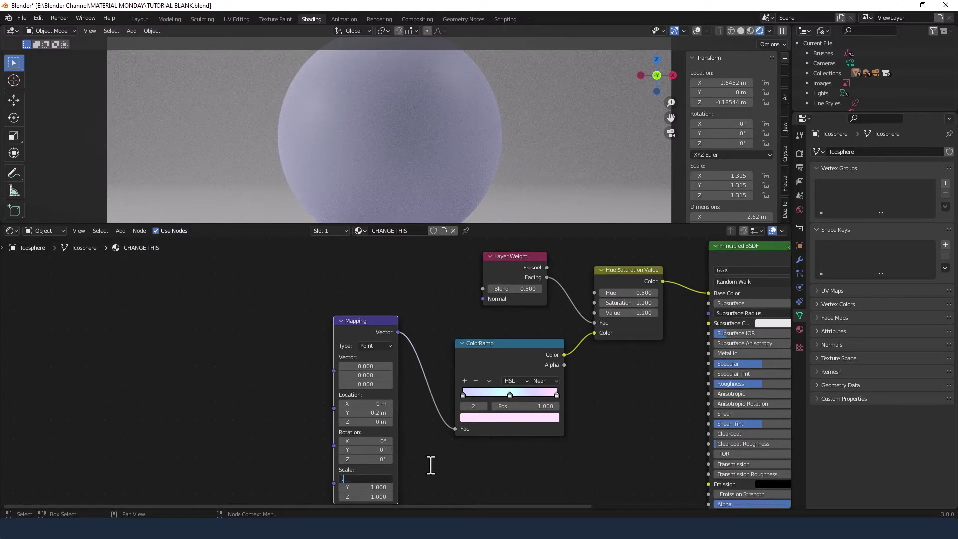
key(Return)
middle_drag(422, 458, 466, 442)
click(289, 365)
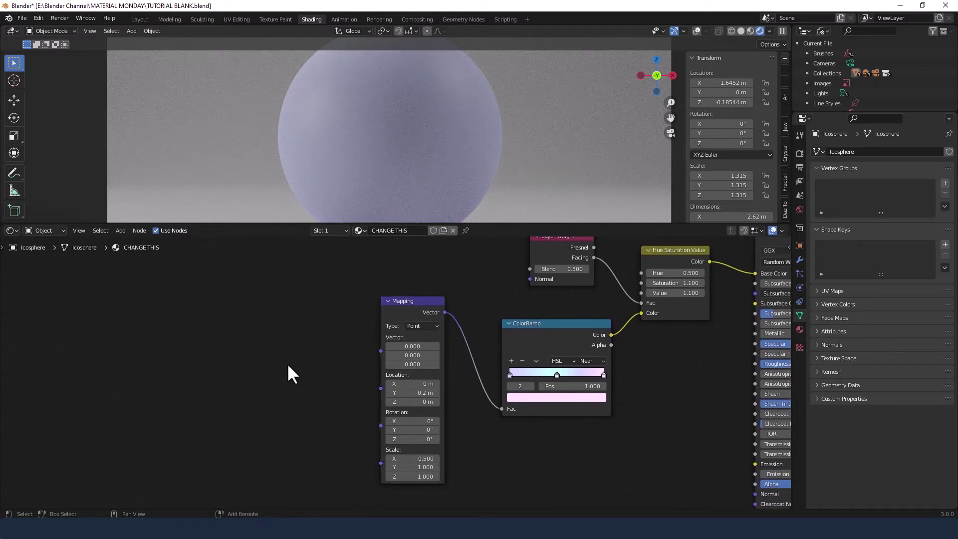
Step: Add a Wave Texture feeding Mapping's Vector input, with bands running Diagonal
key(shift+a)
text(wave)
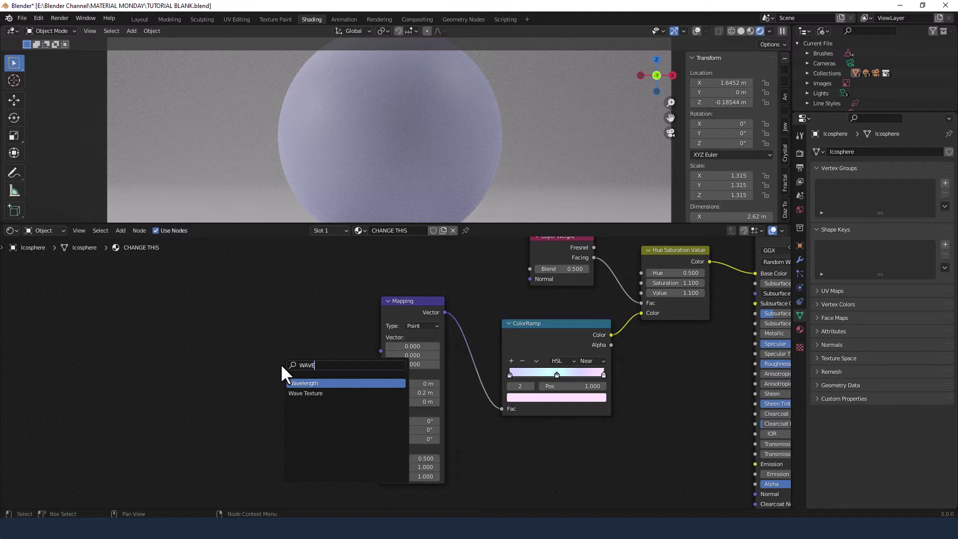
key(Return)
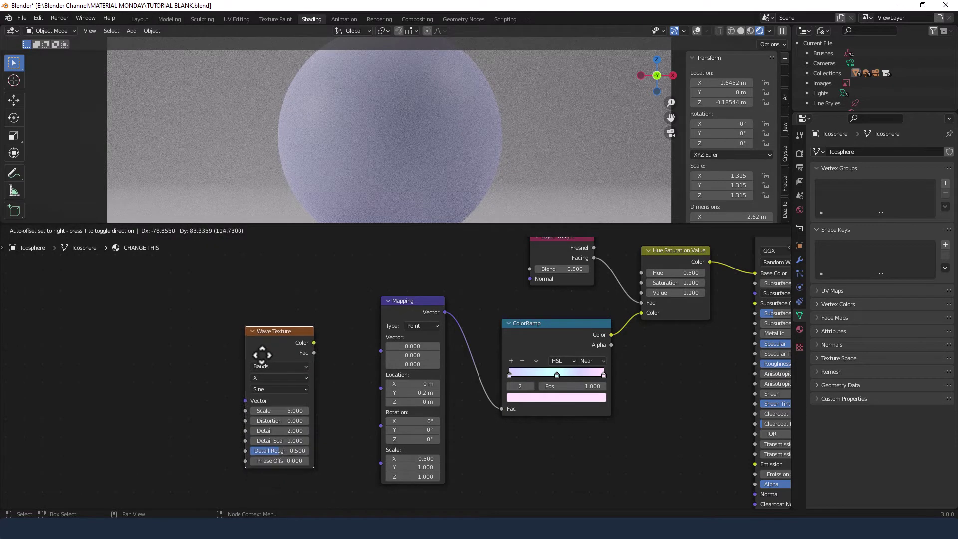
click(261, 354)
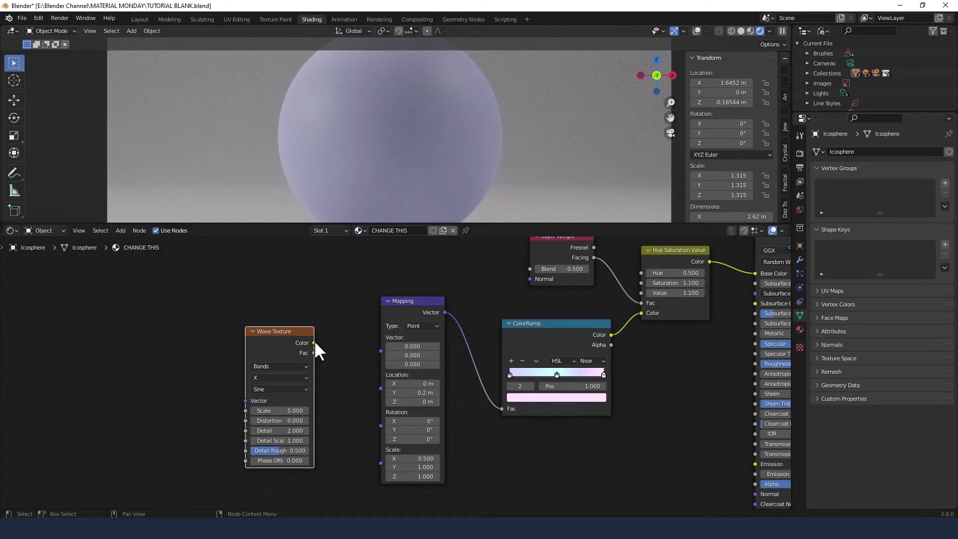
drag(315, 343, 379, 350)
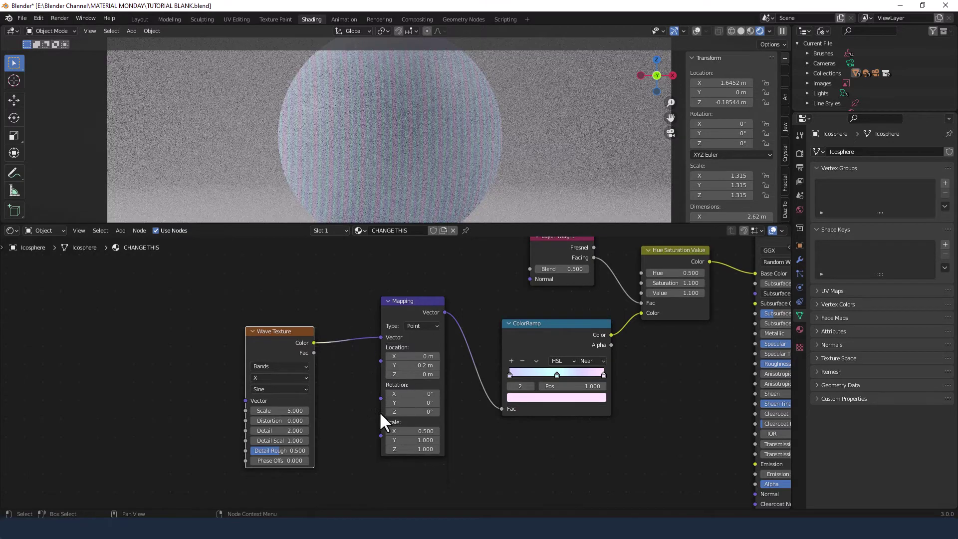
drag(301, 335, 330, 333)
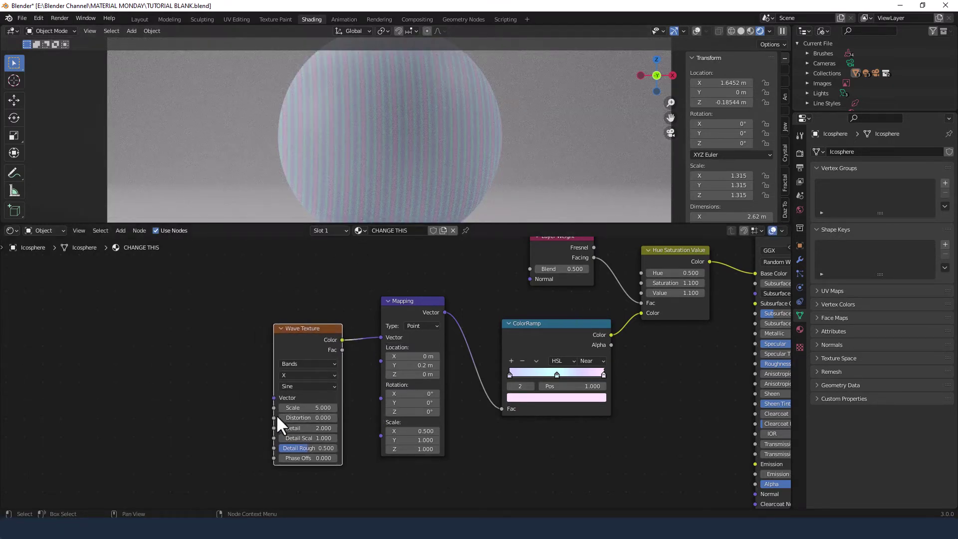
click(307, 375)
click(308, 416)
Step: Give the Wave Texture Scale 0.2, Distortion 2 and Detail 5
click(323, 409)
text(.2)
key(Return)
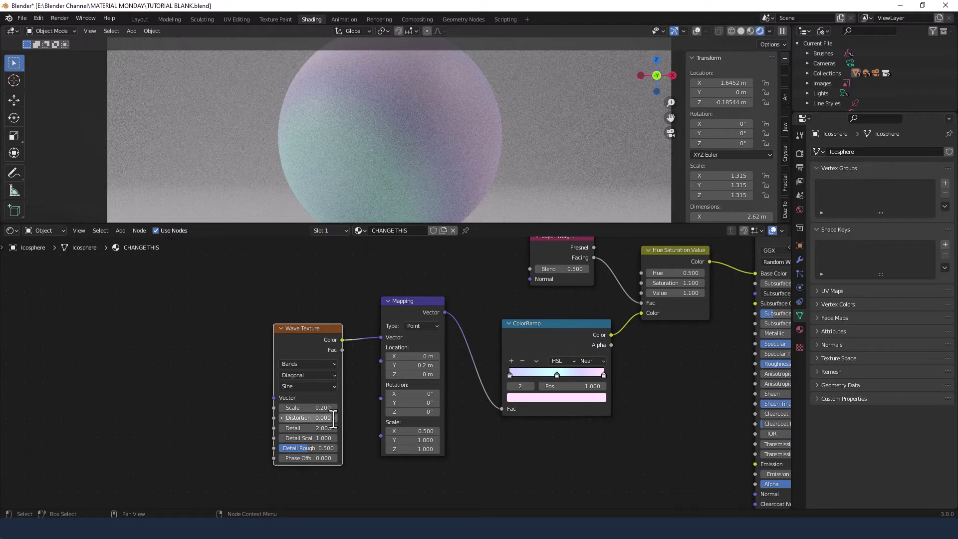
click(330, 419)
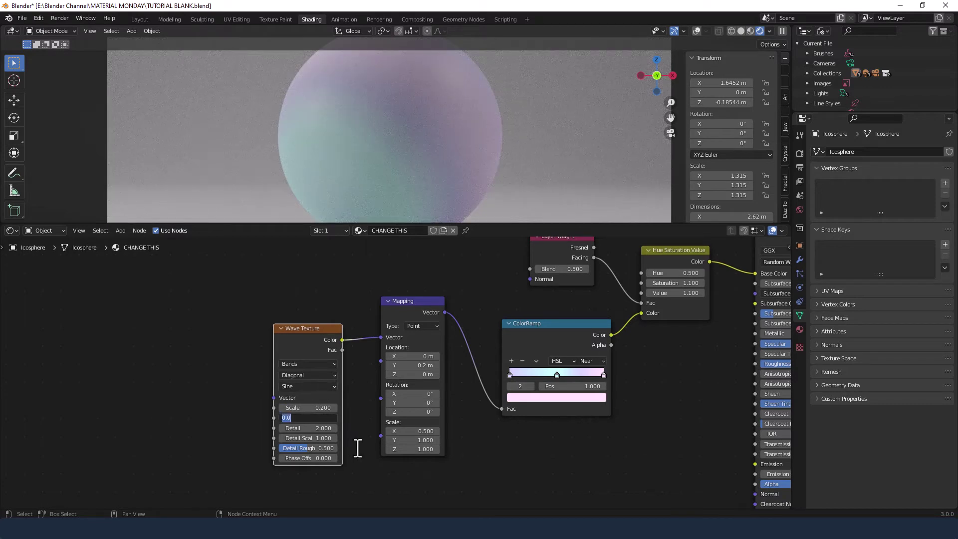
key(Return)
click(316, 419)
text(2)
key(Return)
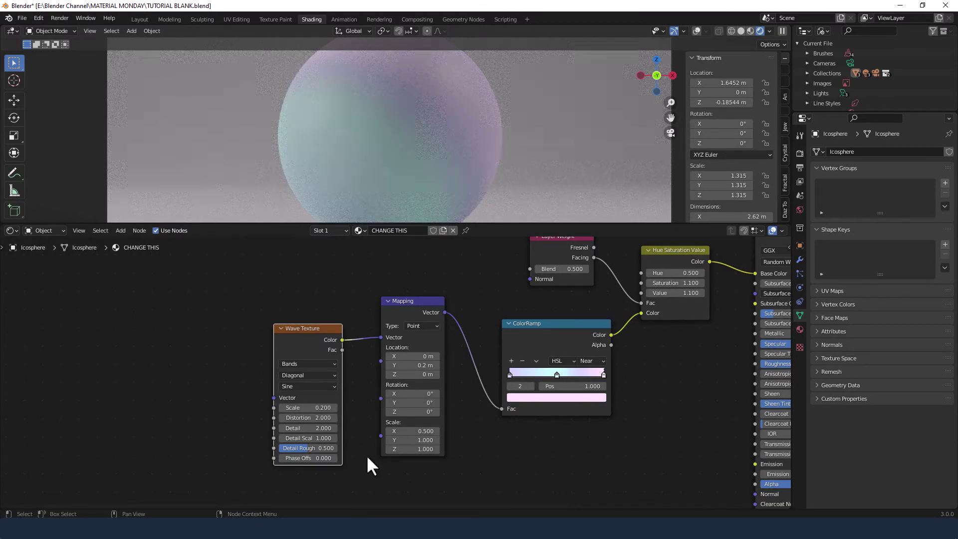
click(320, 429)
text(5)
key(Return)
Step: Set the wave's Detail Scale 5, Detail Roughness 0.1 and Phase Offset 0.75
click(330, 438)
text(5)
key(Return)
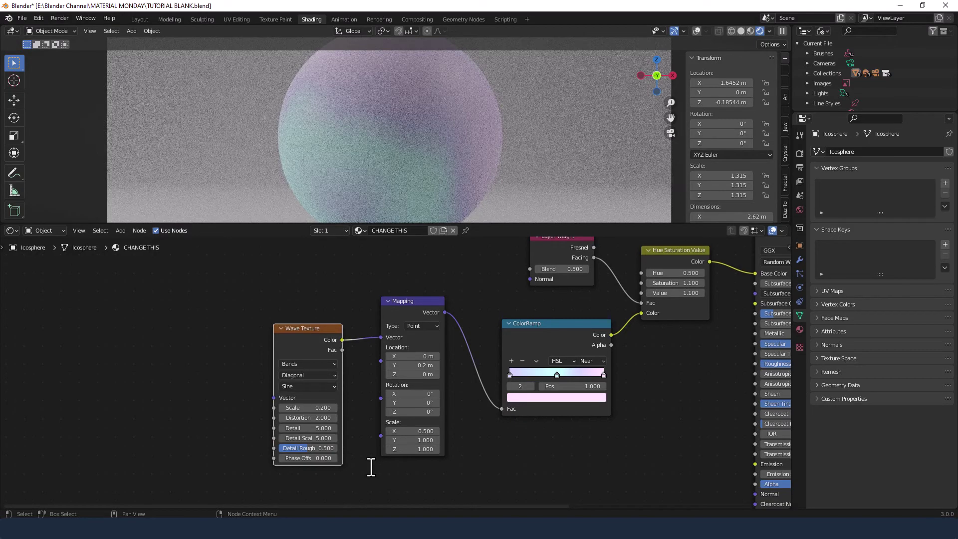
click(322, 447)
text(0.1)
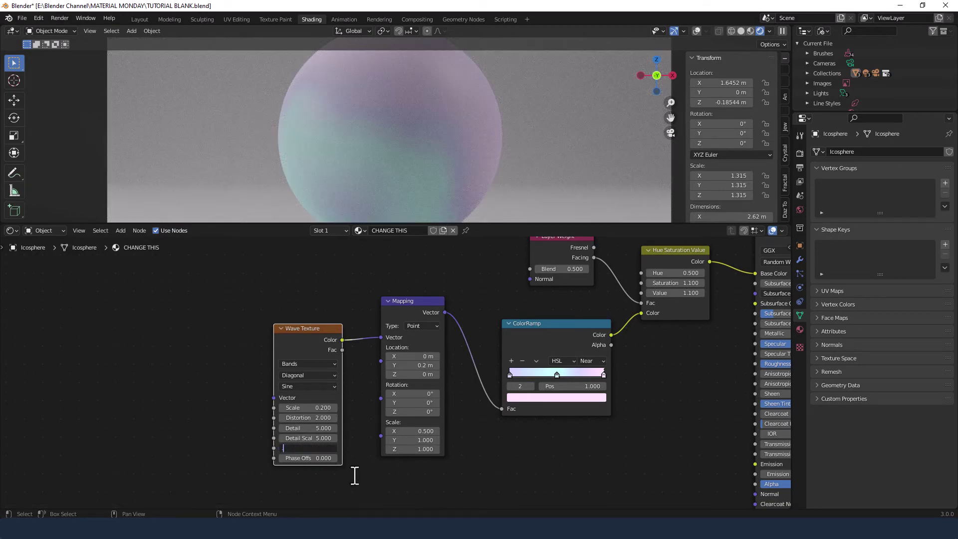
key(Return)
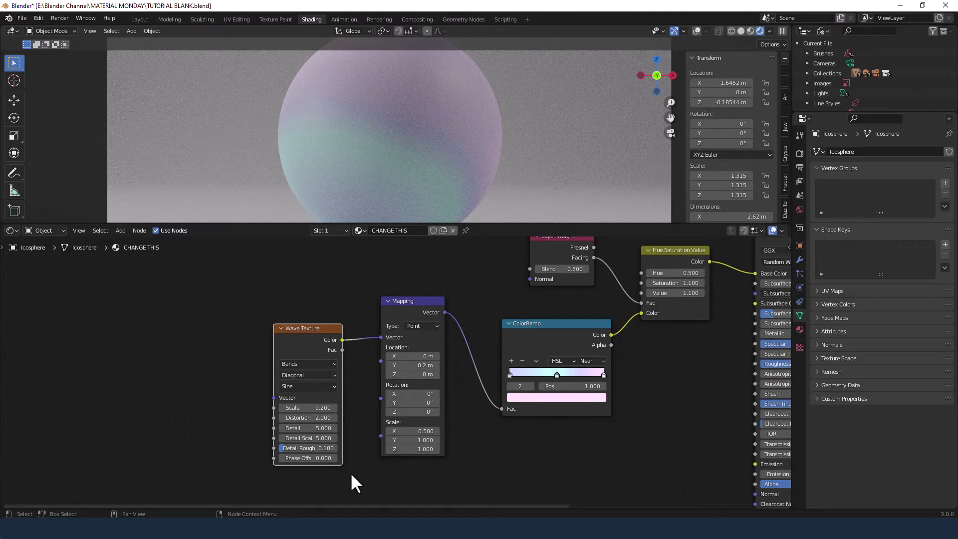
click(310, 458)
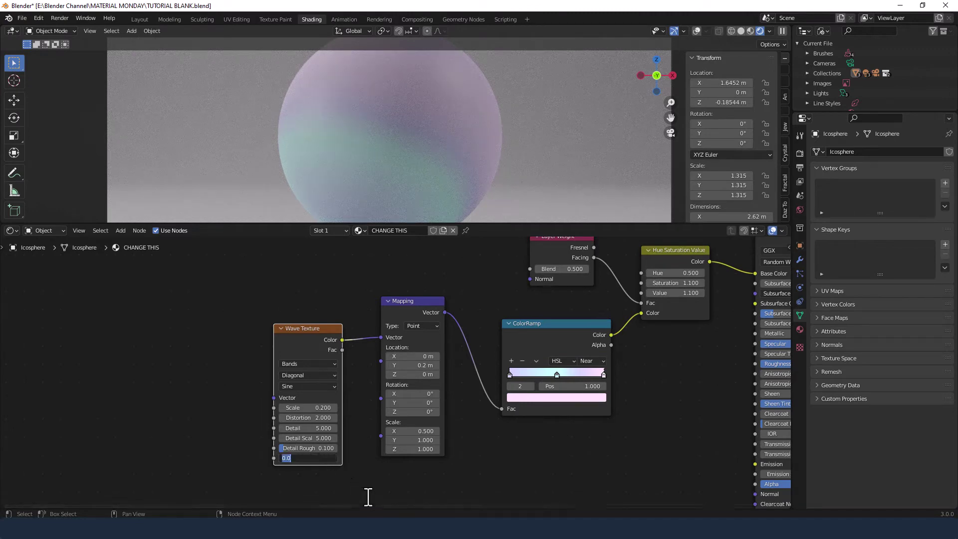
text(0.75)
key(Return)
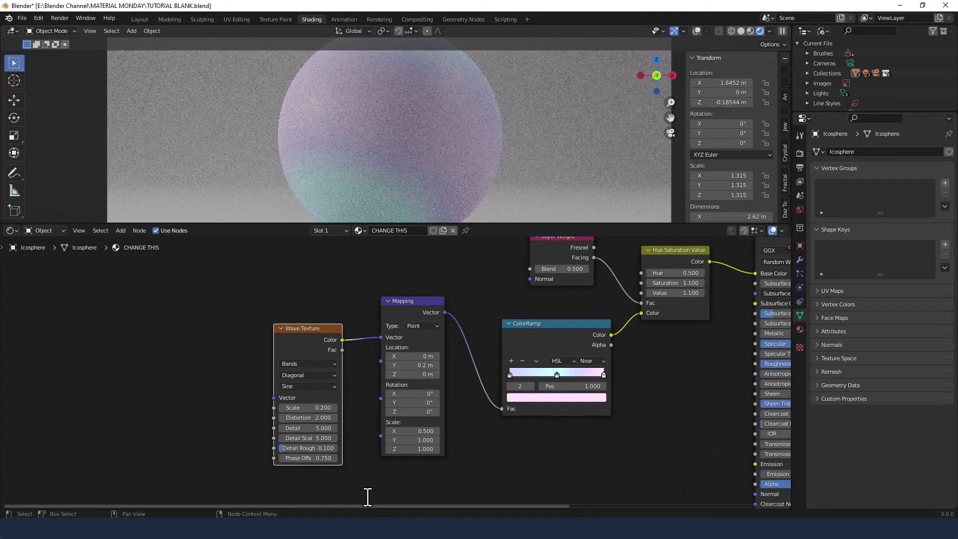
middle_drag(233, 407, 346, 380)
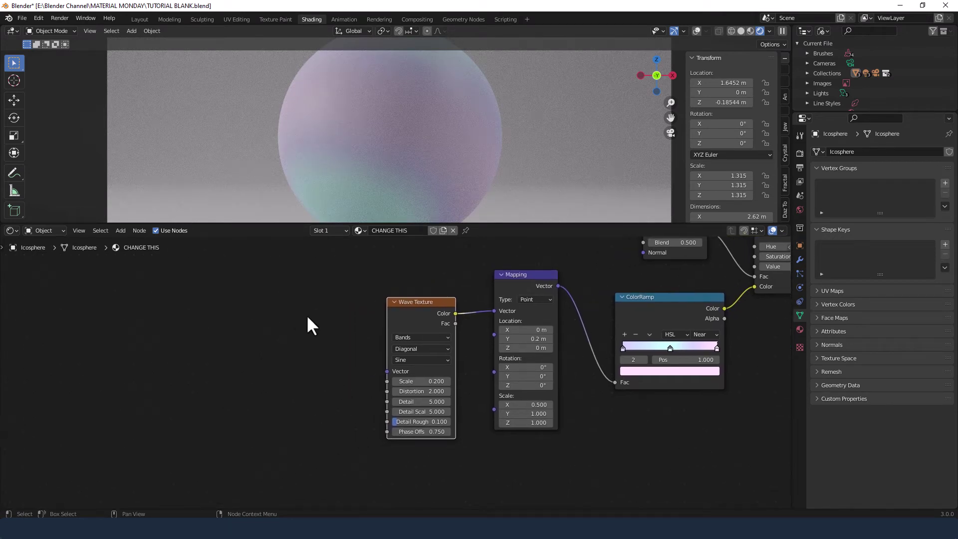
Step: Place a Texture Coordinate node left of the Wave Texture, linking Object to its Vector input
key(shift+a)
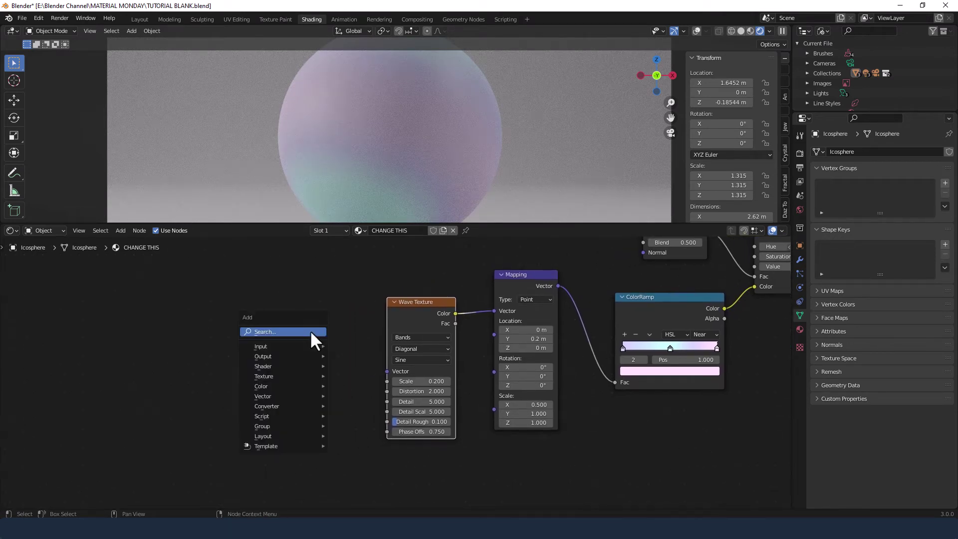
text(TEXT)
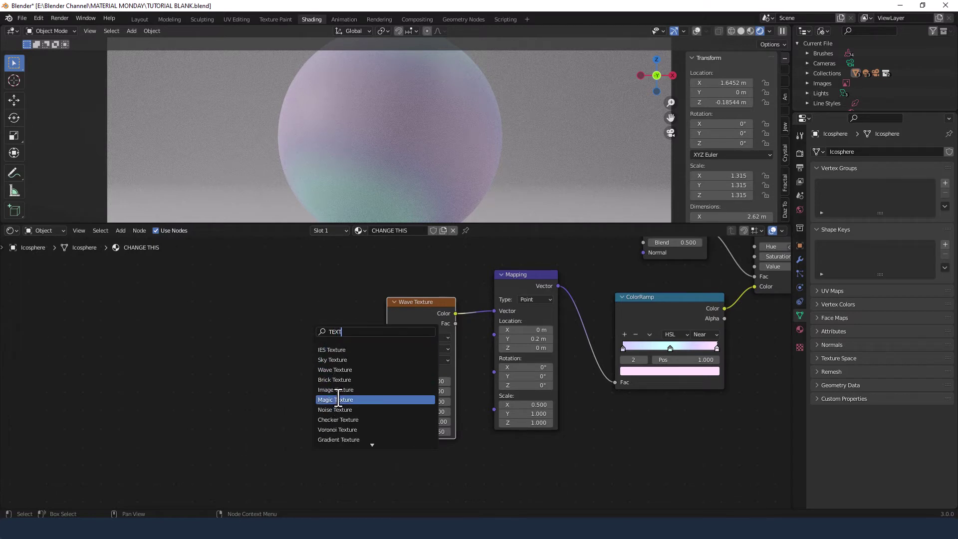
text(URE)
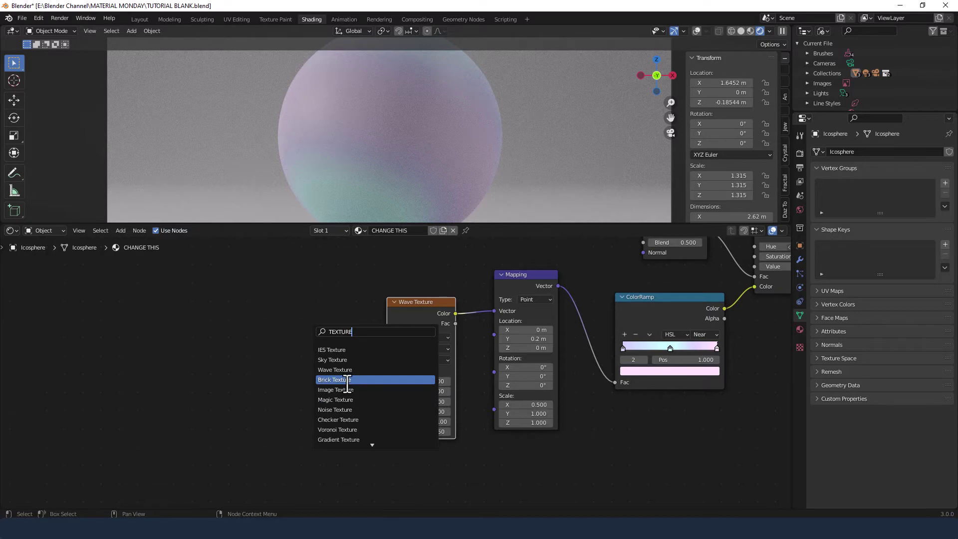
key(BackSpace)
key(BackSpace)
key(BackSpace)
key(BackSpace)
key(BackSpace)
key(BackSpace)
key(BackSpace)
text(co)
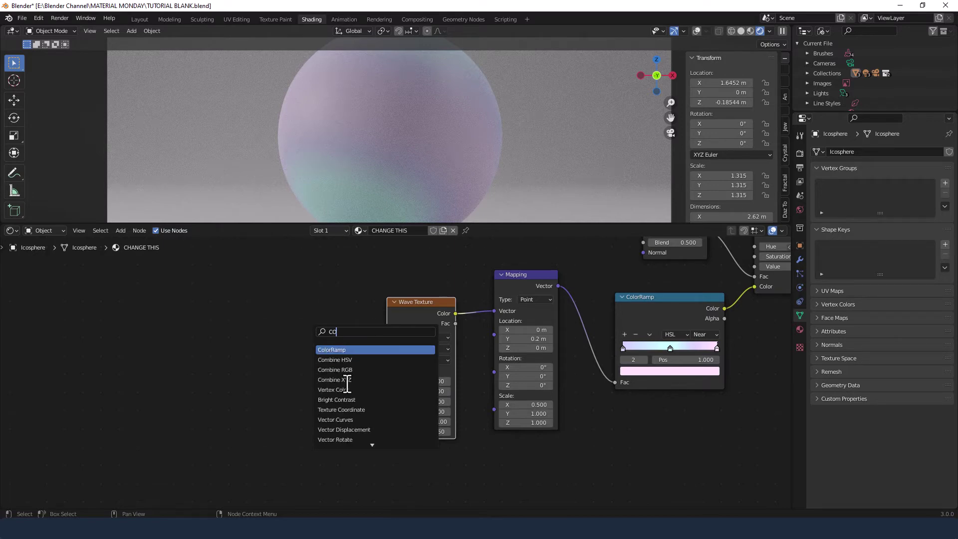
text(o)
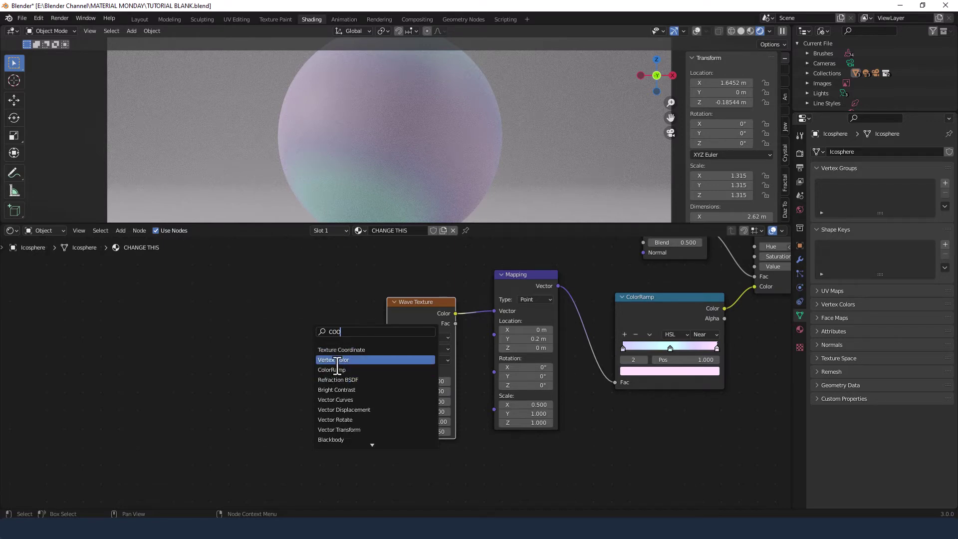
click(343, 350)
click(296, 339)
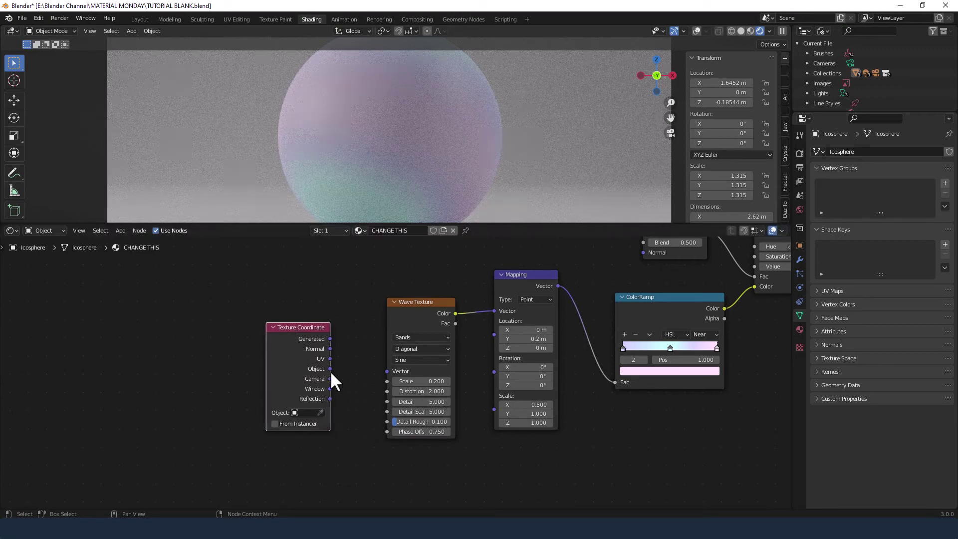
drag(331, 369, 387, 371)
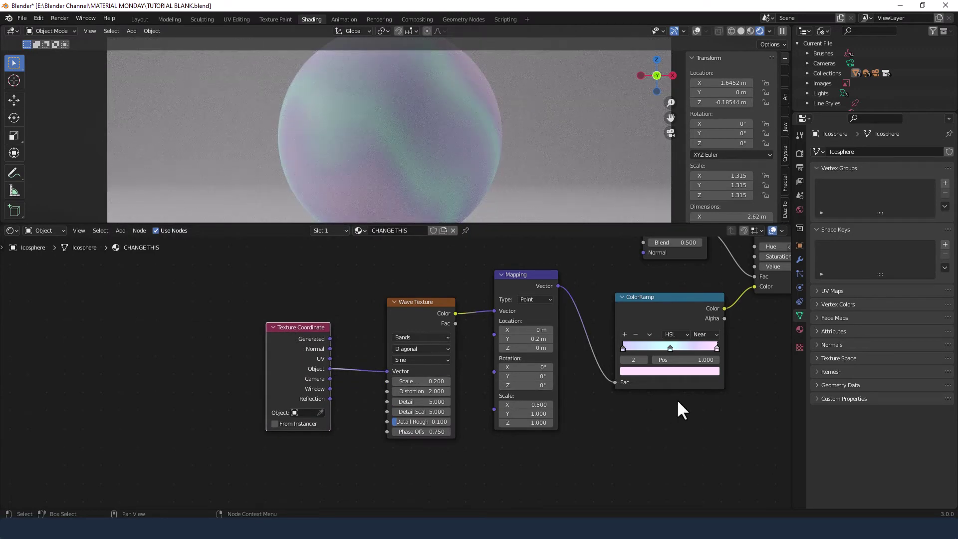
middle_drag(677, 399, 430, 418)
middle_drag(567, 379, 486, 360)
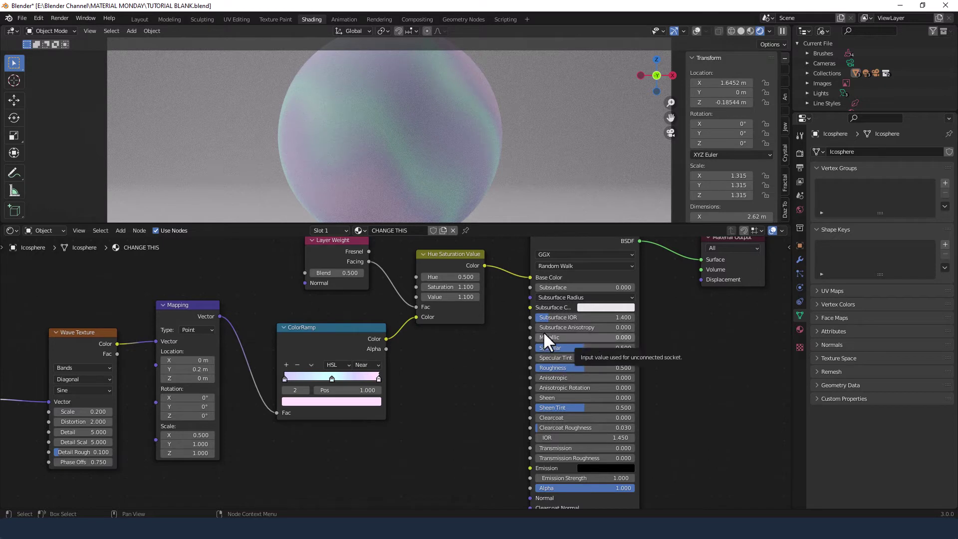
Step: Set Metallic 1, Roughness 0.25, Specular 0 and Subsurface IOR 1.01 on the Principled BSDF
mouse_move(568, 292)
middle_down()
mouse_move(574, 314)
mouse_move(567, 292)
middle_up()
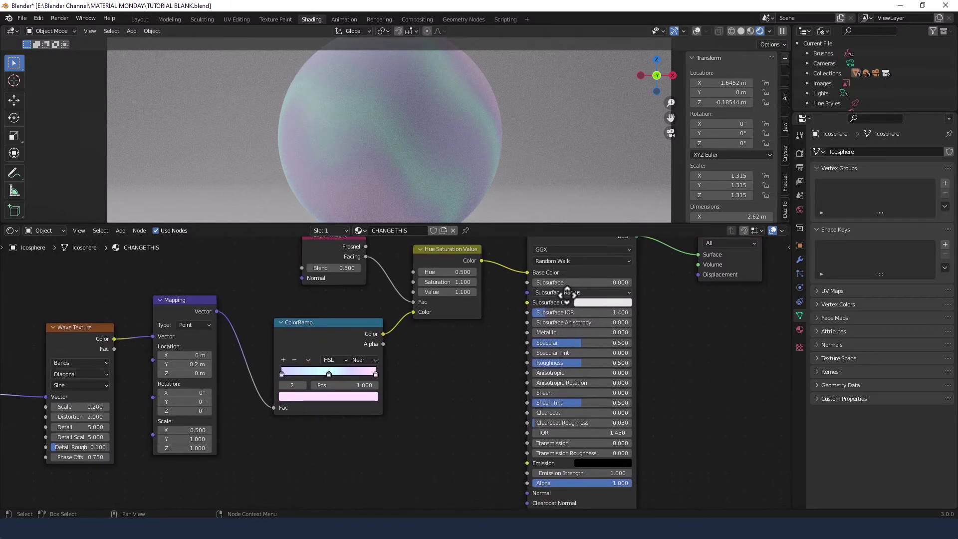
click(570, 332)
text(1)
key(Return)
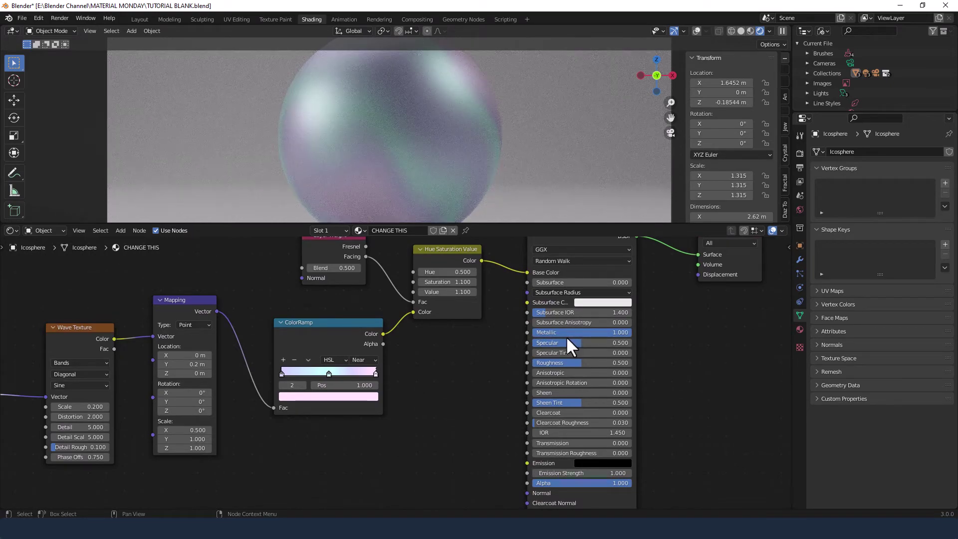
click(578, 360)
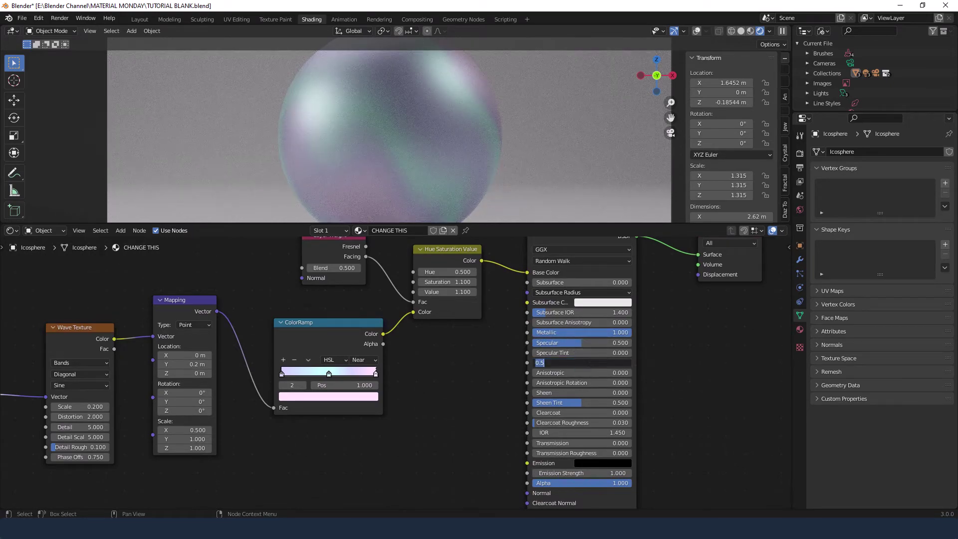
text(0.25)
key(Return)
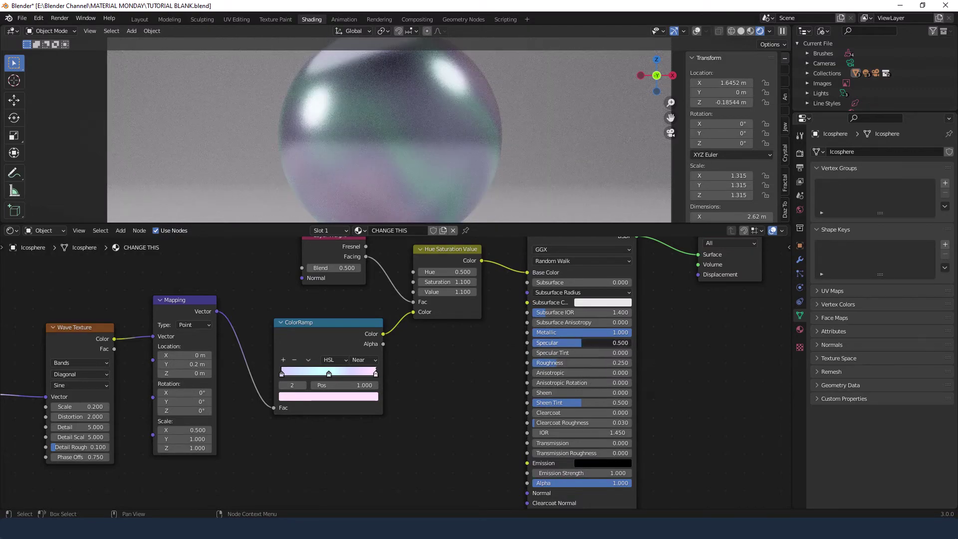
drag(579, 343, 530, 342)
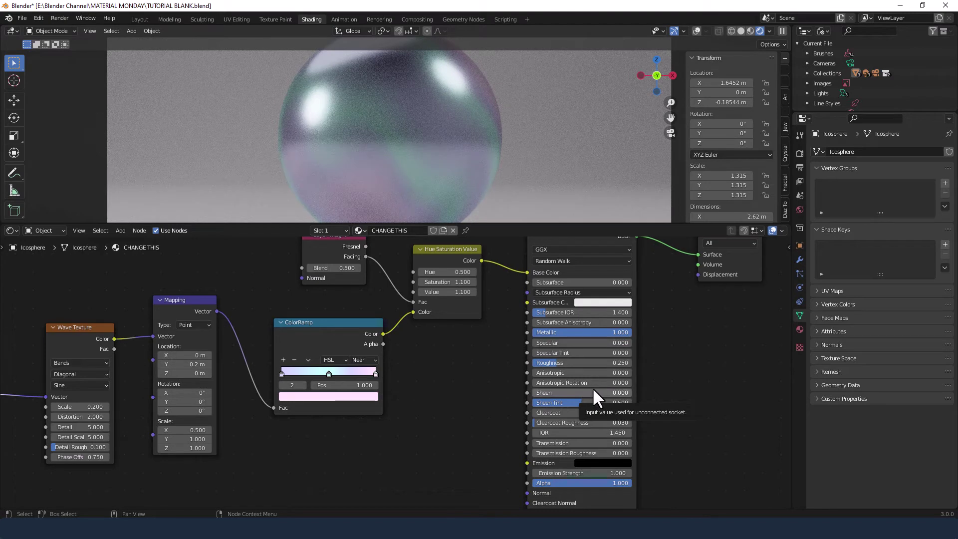
click(592, 312)
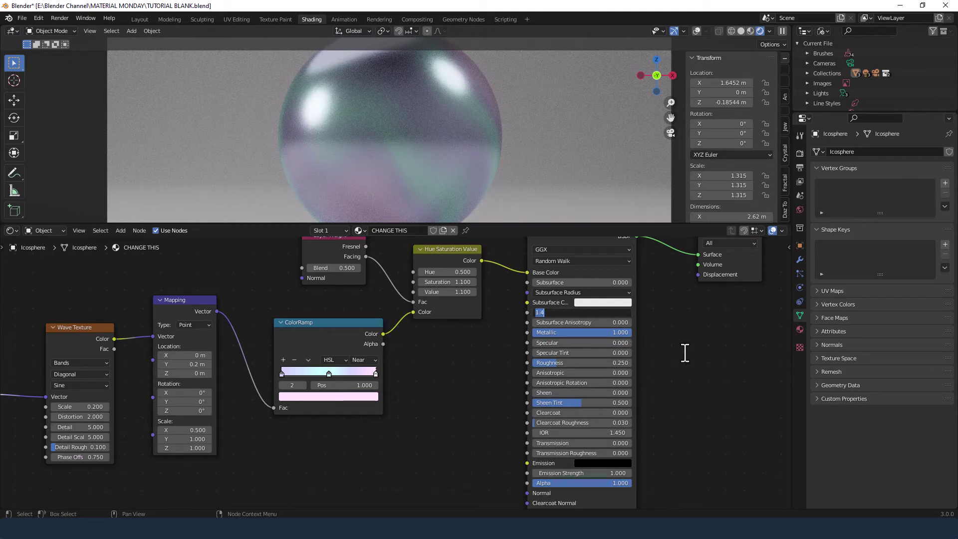
text(1.01)
key(Return)
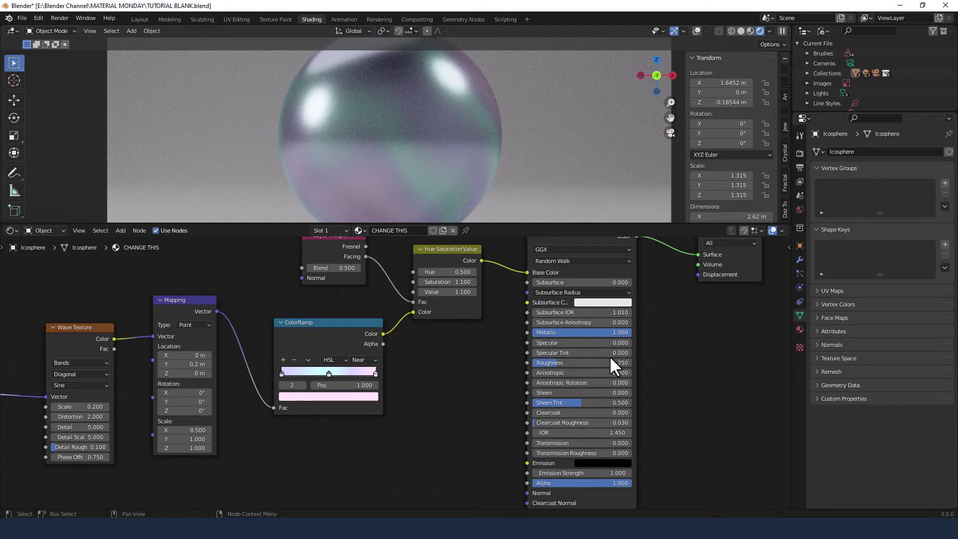
Step: Set Sheen 1, Sheen Tint 0, Clearcoat 1 and Clearcoat Roughness 0
click(556, 394)
text(1)
key(Return)
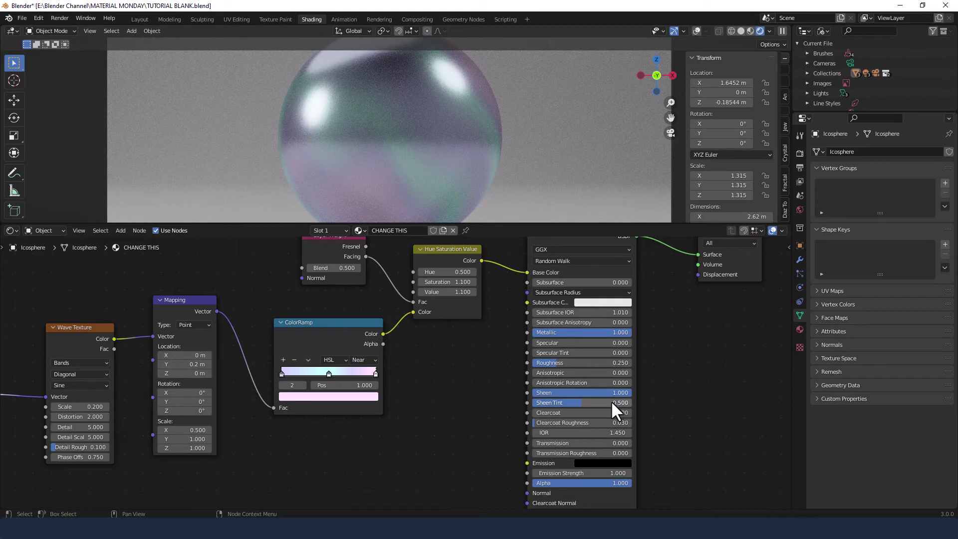
drag(619, 406, 559, 407)
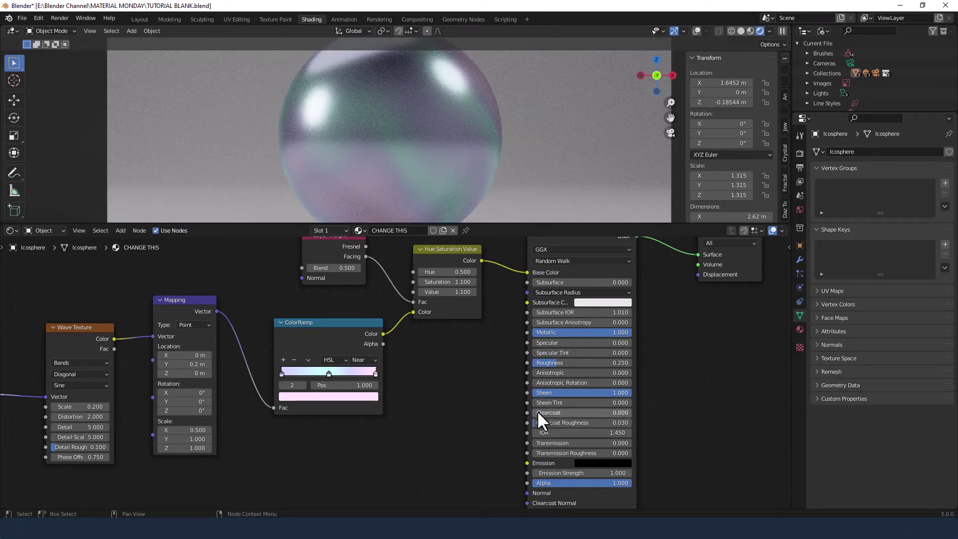
drag(540, 413, 594, 413)
drag(630, 423, 532, 424)
Step: Add a Bump node beside the texture nodes in the shader graph
middle_drag(408, 382, 459, 339)
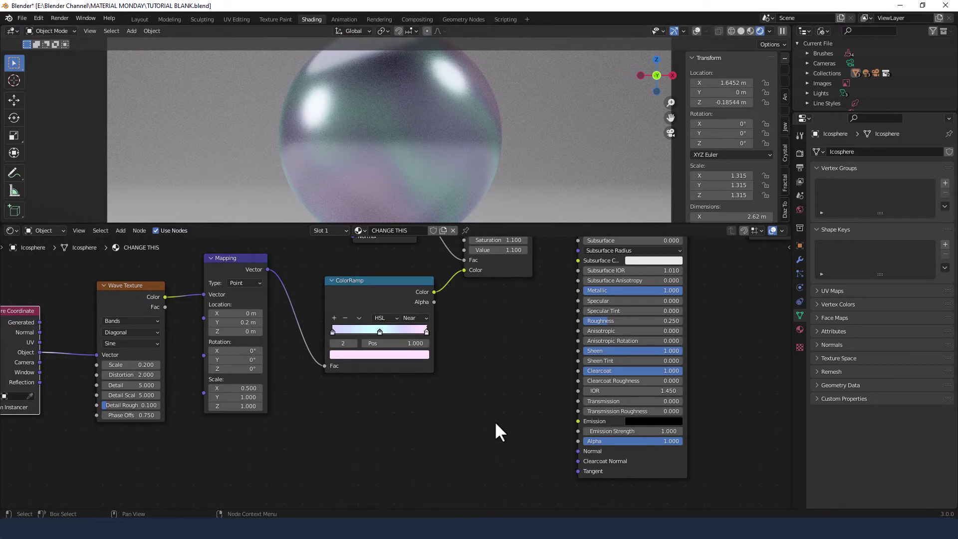
middle_drag(496, 424, 514, 368)
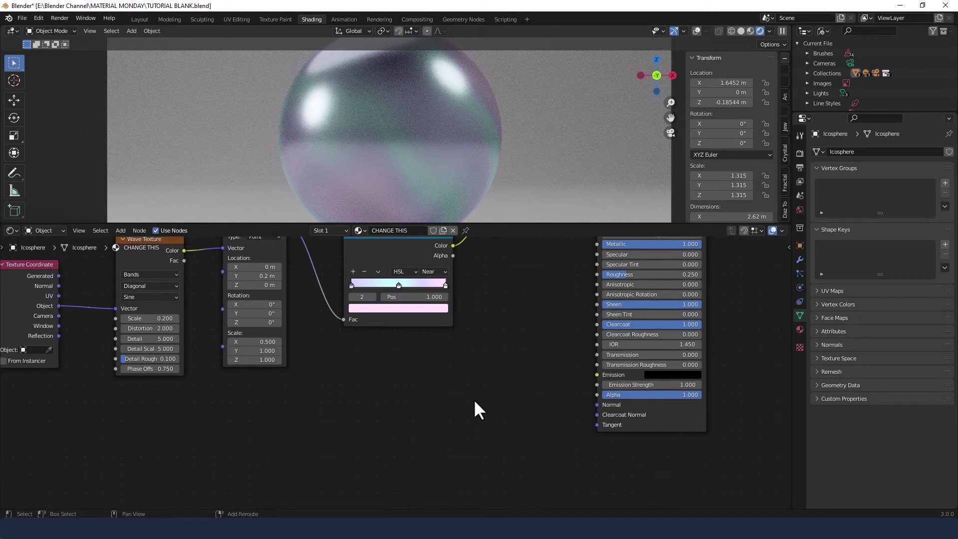
key(shift+a)
click(444, 393)
text(BUMP)
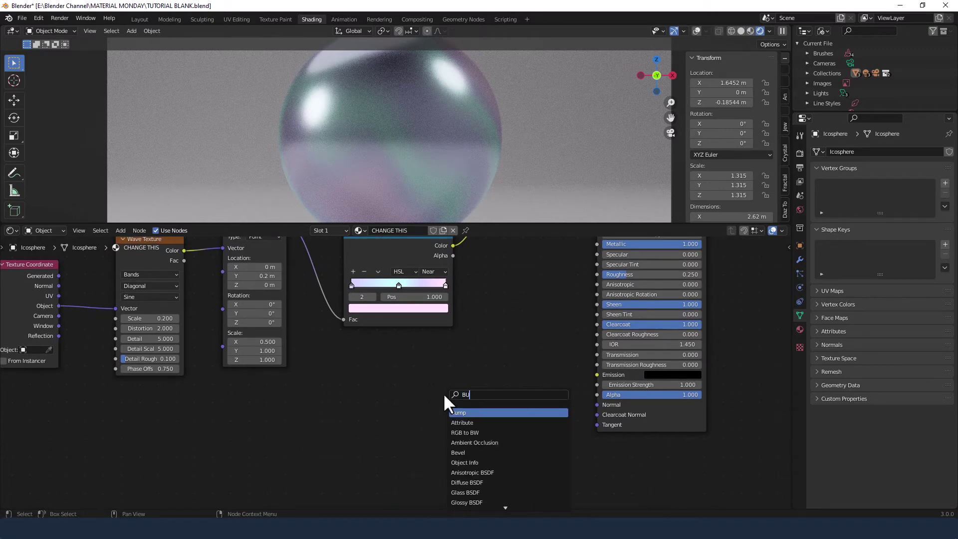
click(463, 413)
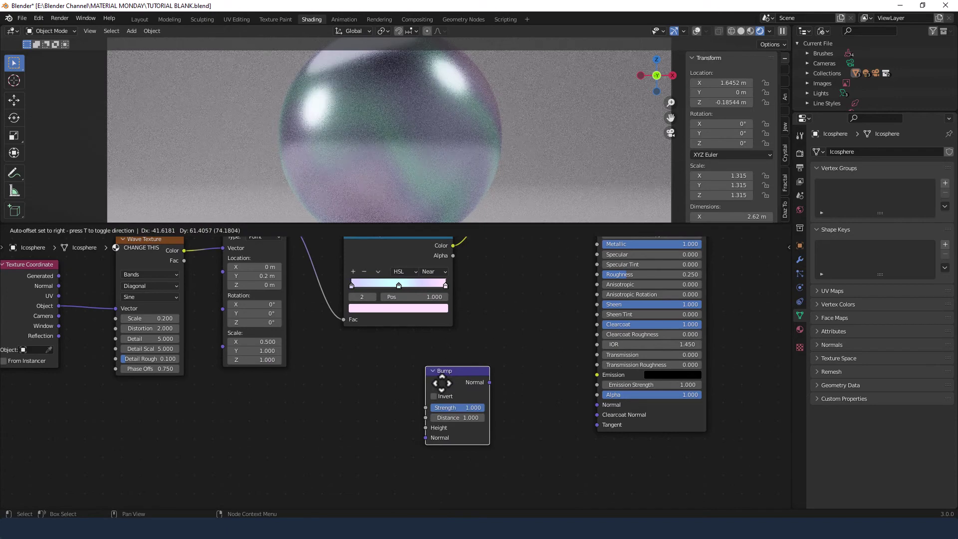
click(460, 383)
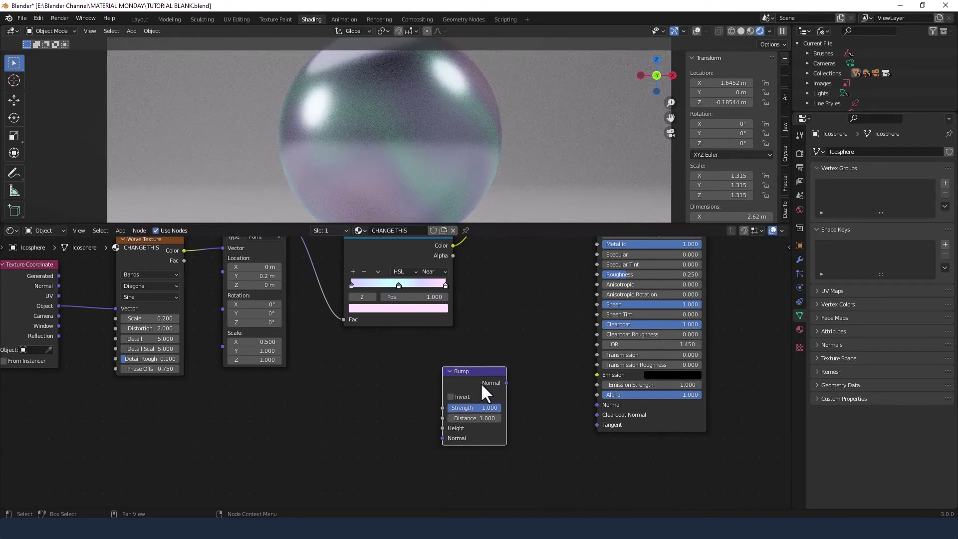
Step: Link the Bump Normal to the Principled BSDF Normal and set Strength to 0.05
drag(507, 383, 594, 403)
click(482, 407)
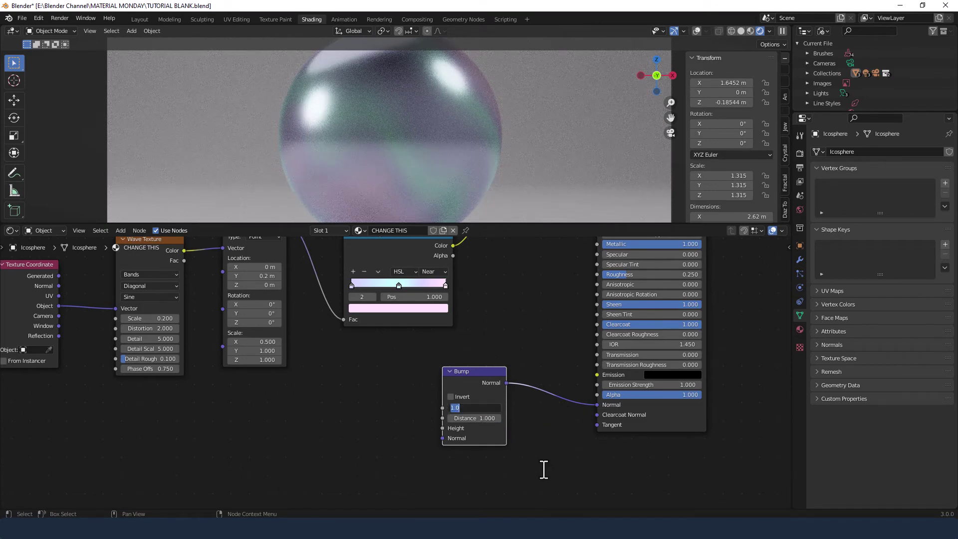
text(.05)
key(Return)
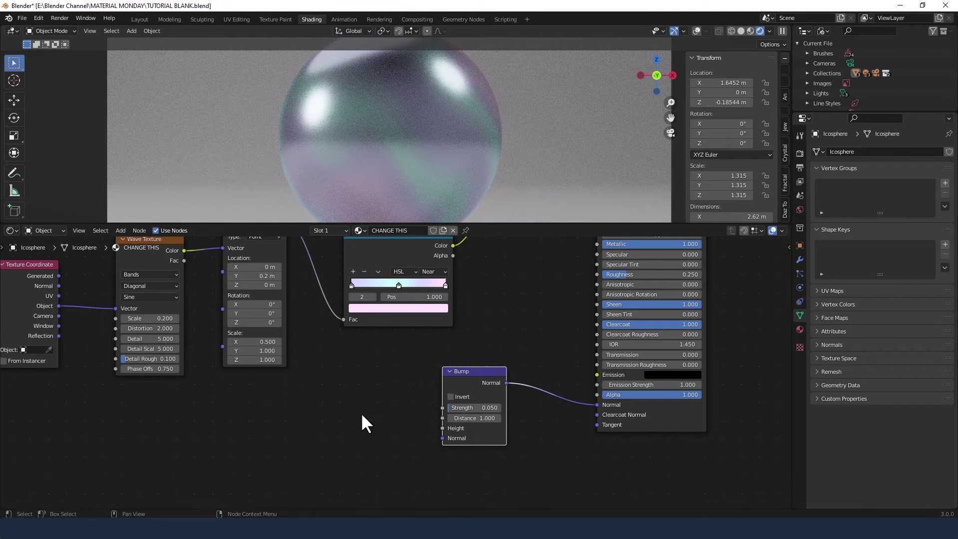
Step: Add a 4D Noise Texture whose Fac drives the Bump node's Height
key(shift+a)
click(320, 393)
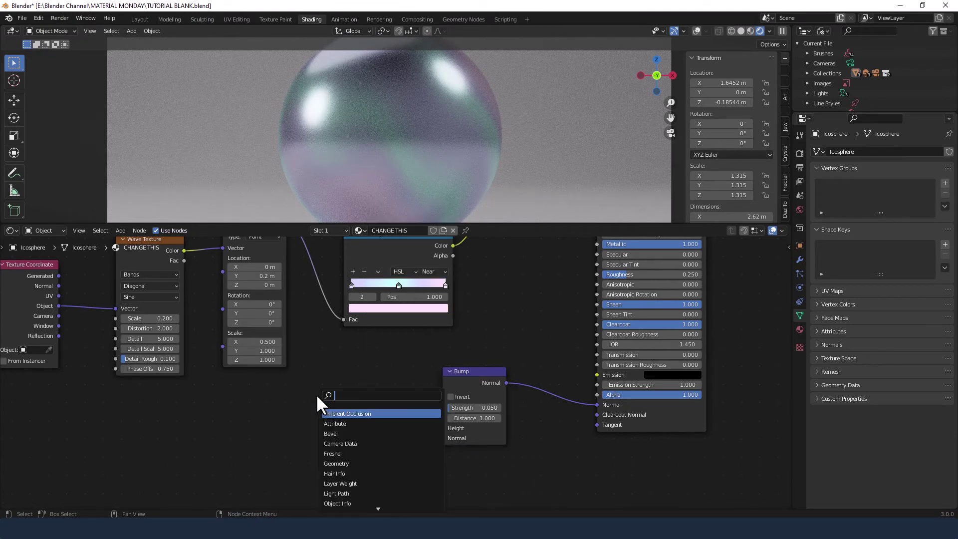
text(NOI)
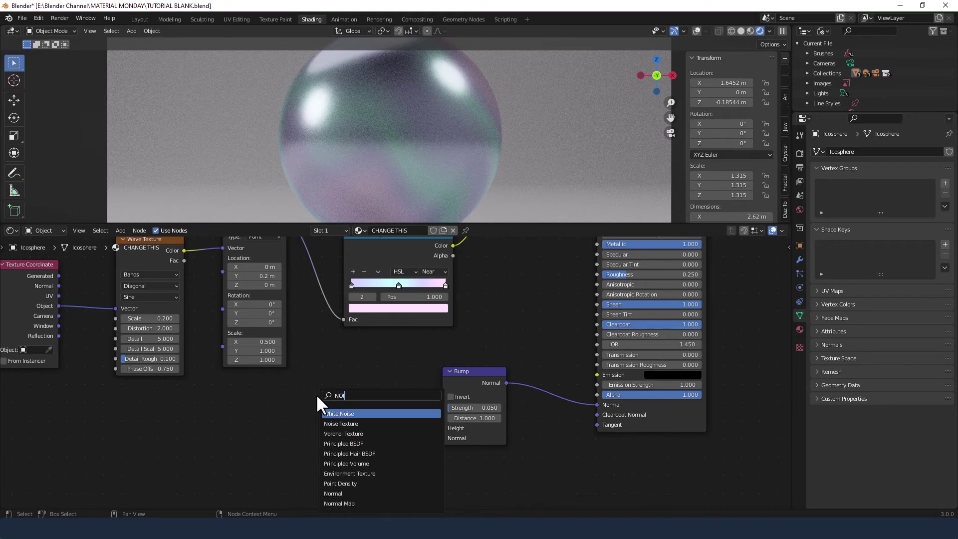
text(SE)
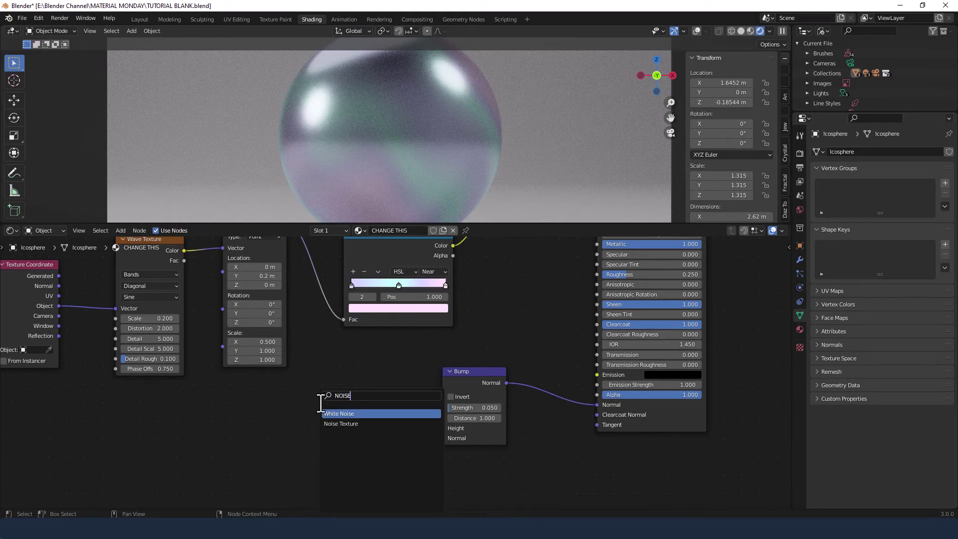
click(341, 424)
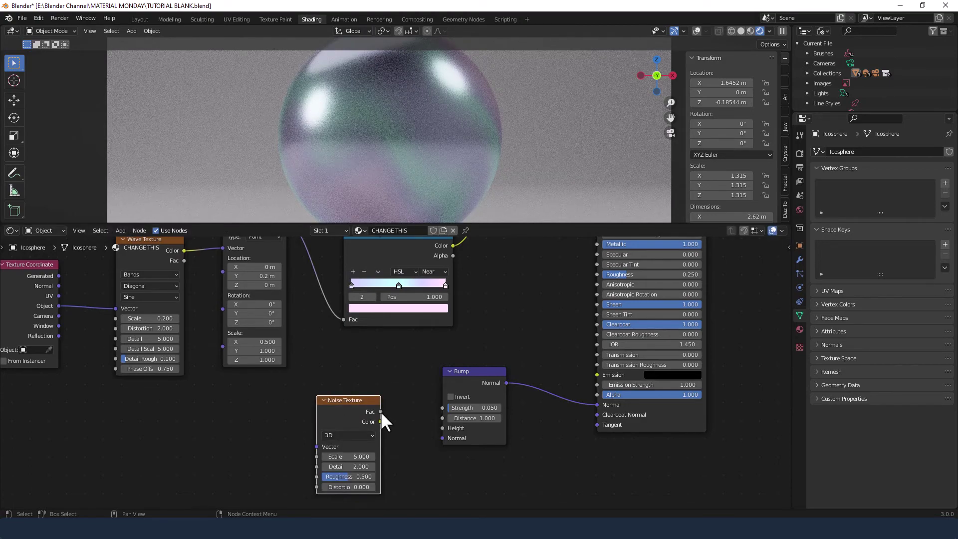
drag(381, 411, 440, 429)
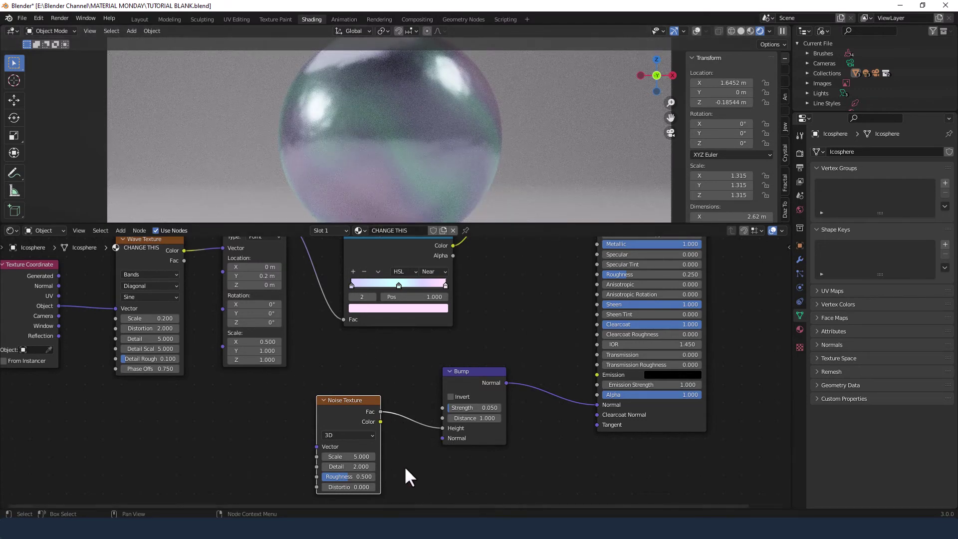
middle_drag(381, 456, 370, 405)
click(367, 395)
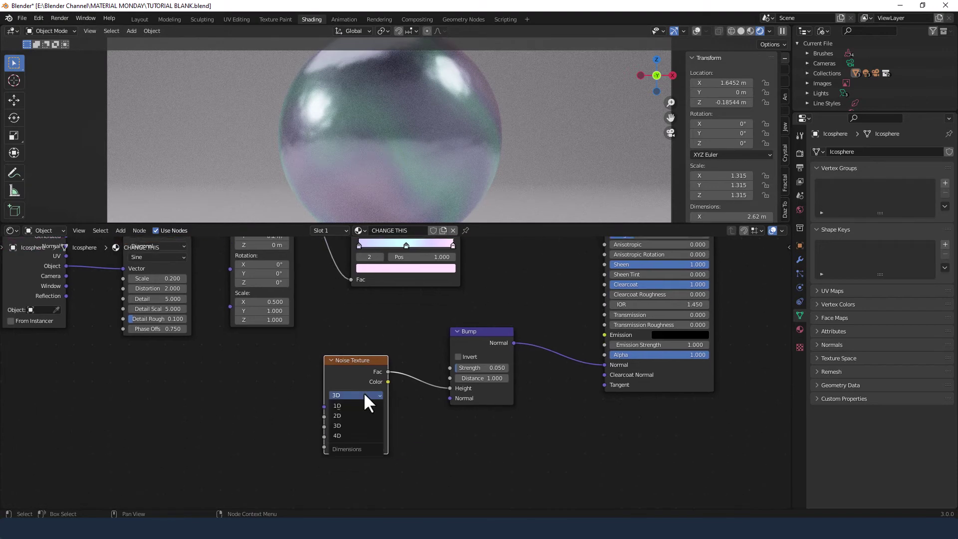
click(352, 434)
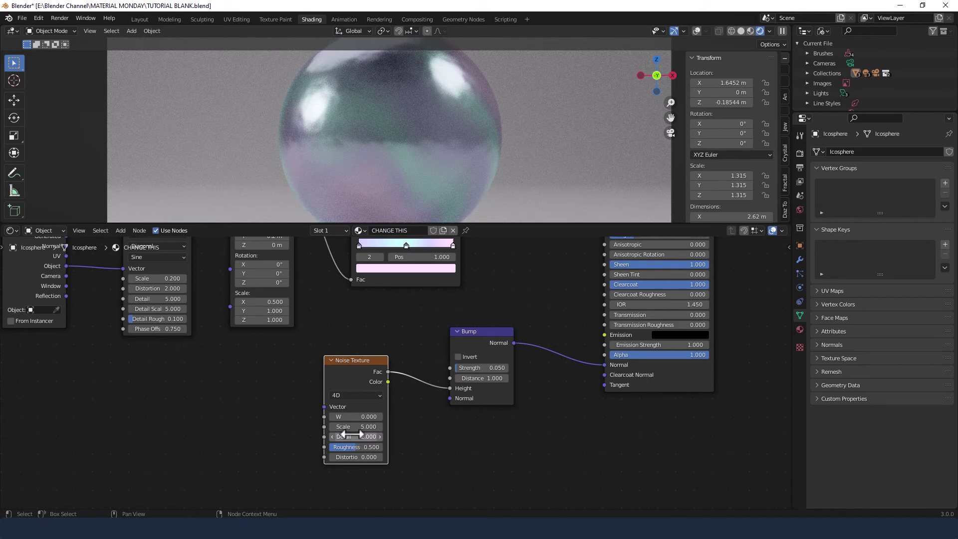
Step: Set the noise to Scale 1, Detail 5, Roughness 0.4 and Distortion 2
double_click(352, 428)
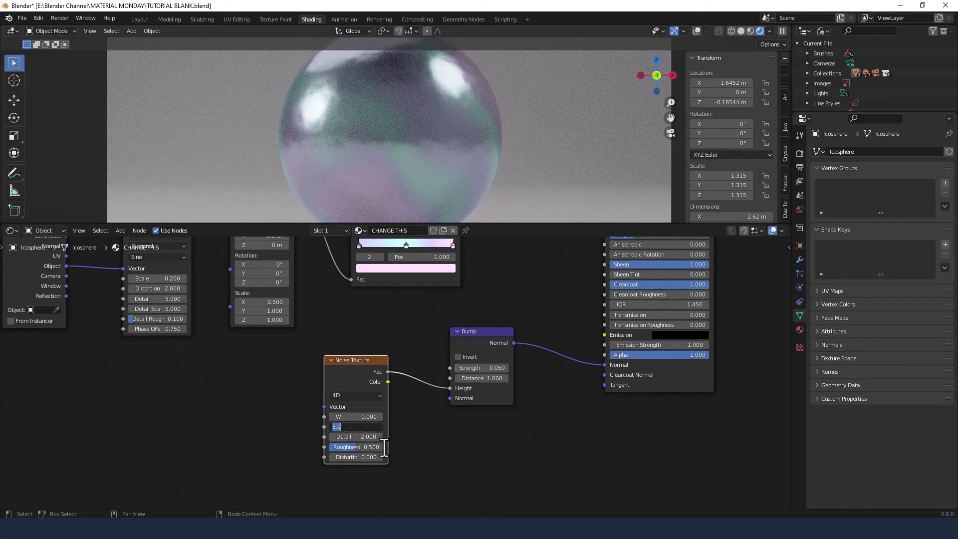
text(1)
key(Return)
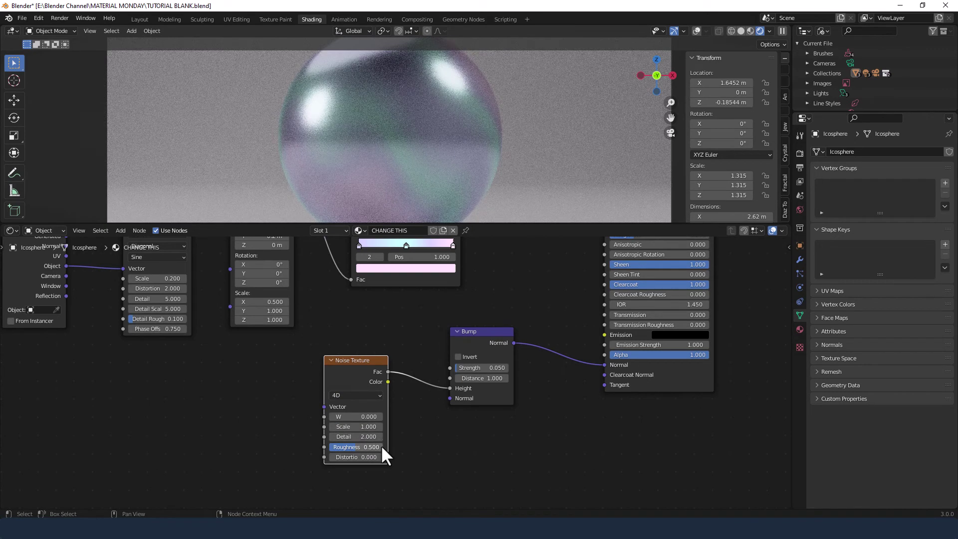
double_click(372, 437)
text(5)
key(Return)
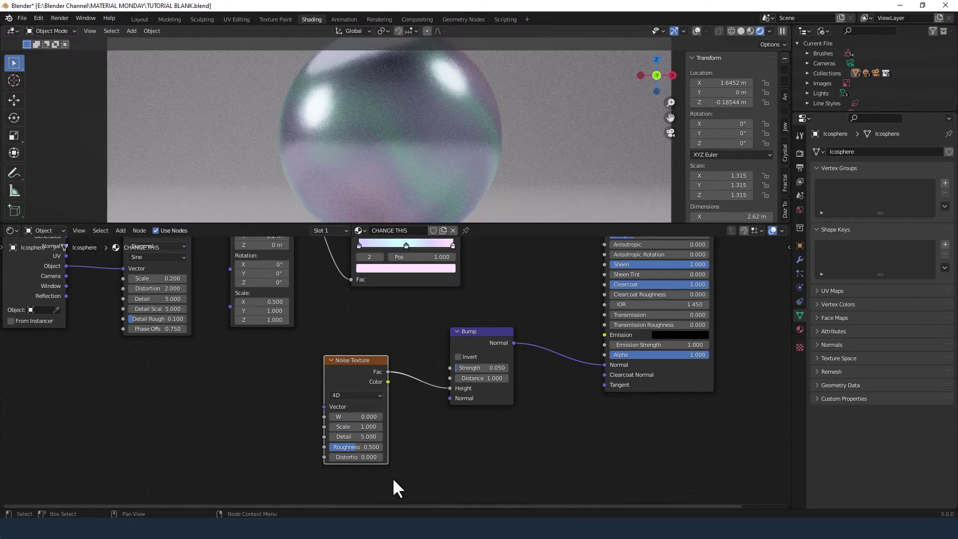
double_click(363, 448)
text(.4)
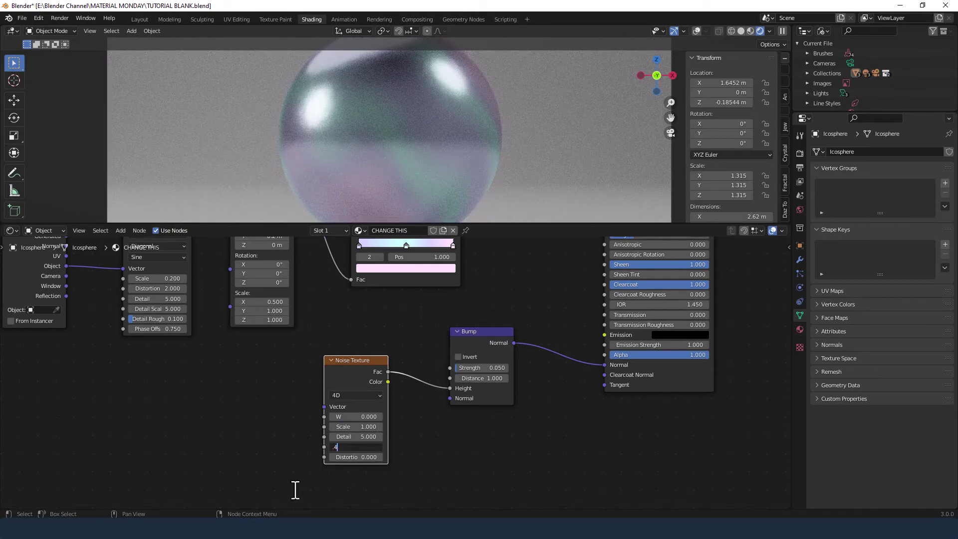
key(Return)
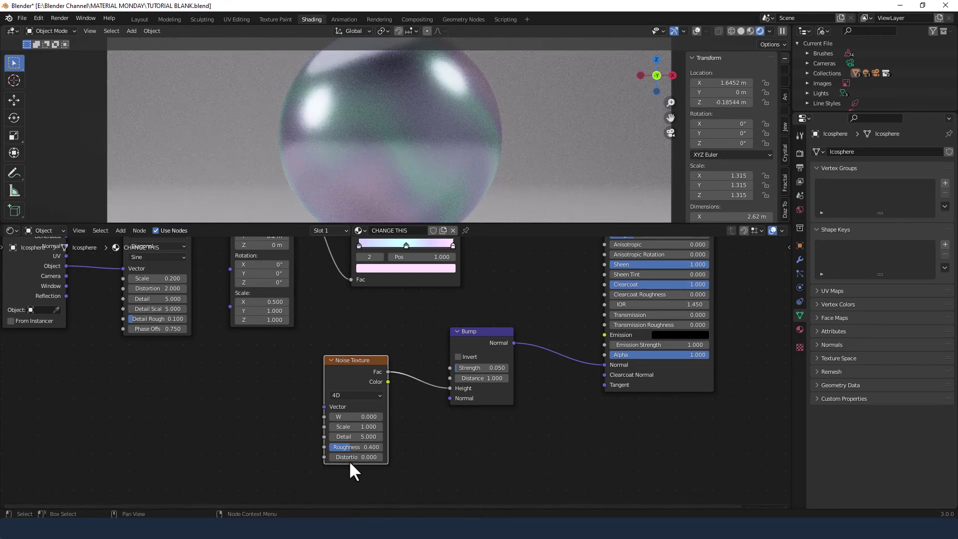
double_click(351, 458)
text(2)
key(Return)
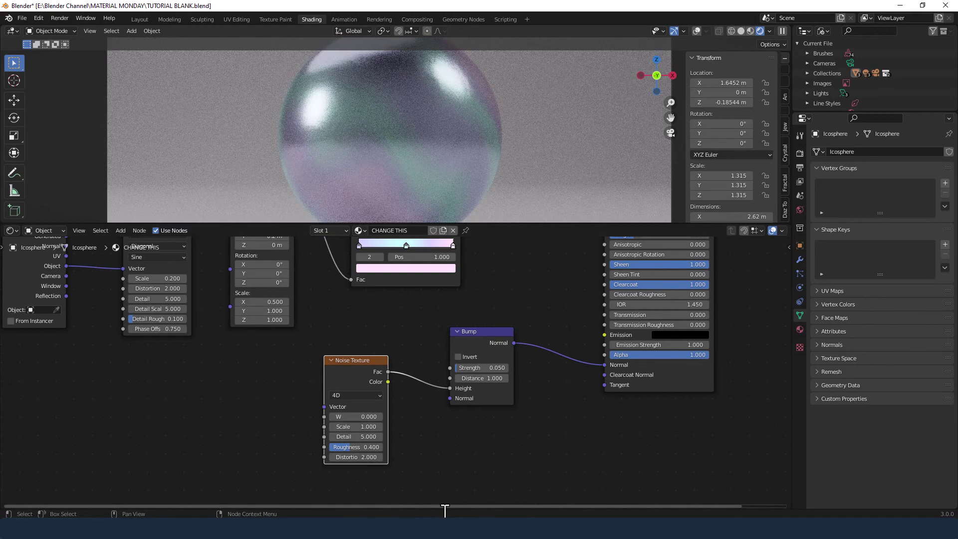
Step: Link the Wave Texture Color into the Noise Texture Vector and move the Noise node closer
middle_drag(212, 358, 258, 419)
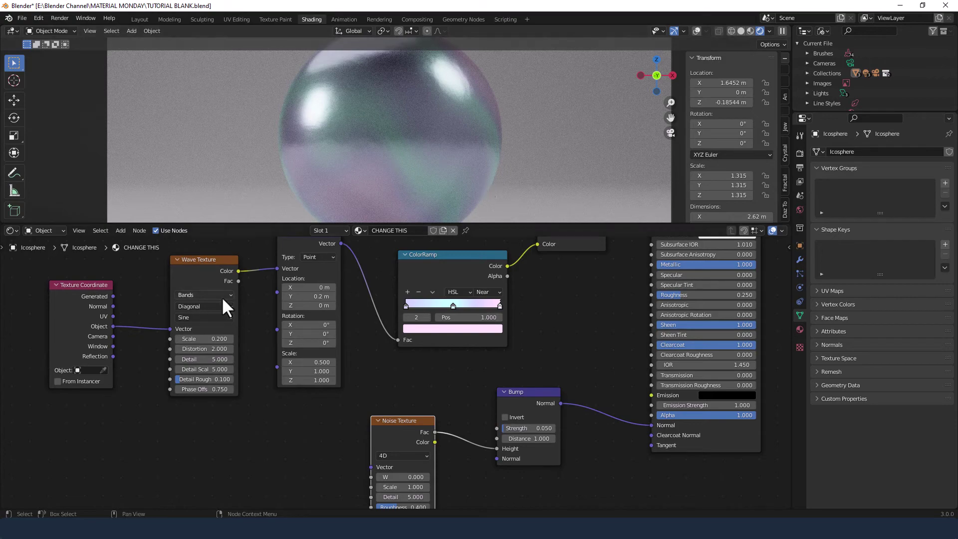
drag(238, 270, 369, 467)
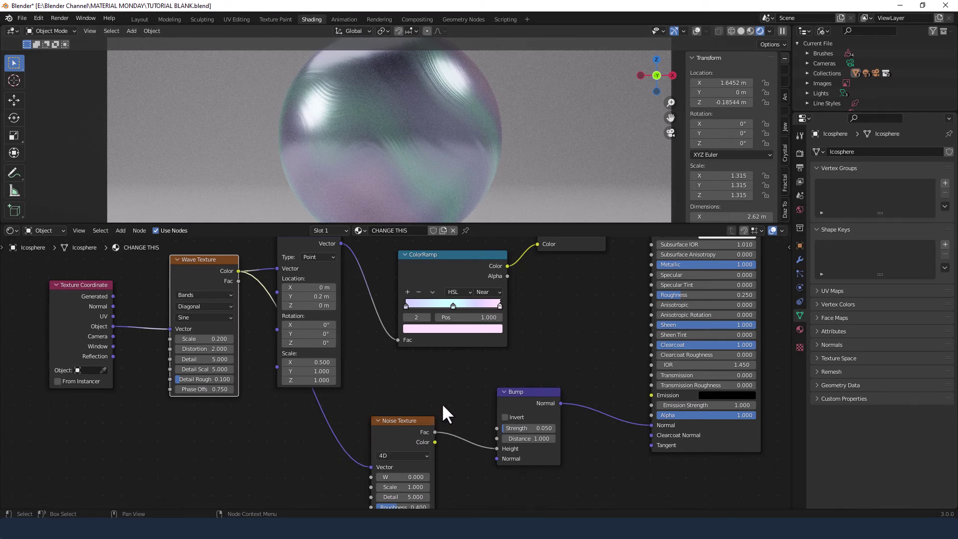
scroll(441, 403, down, 4)
middle_drag(445, 395, 403, 426)
drag(381, 441, 444, 408)
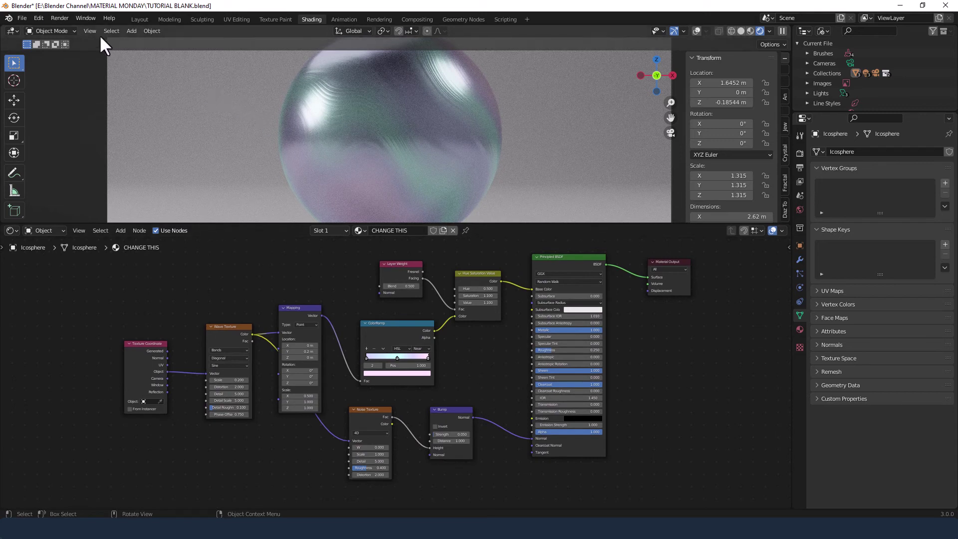
Step: Render a still image of the pearl icosphere in Cycles via Render Image
click(60, 18)
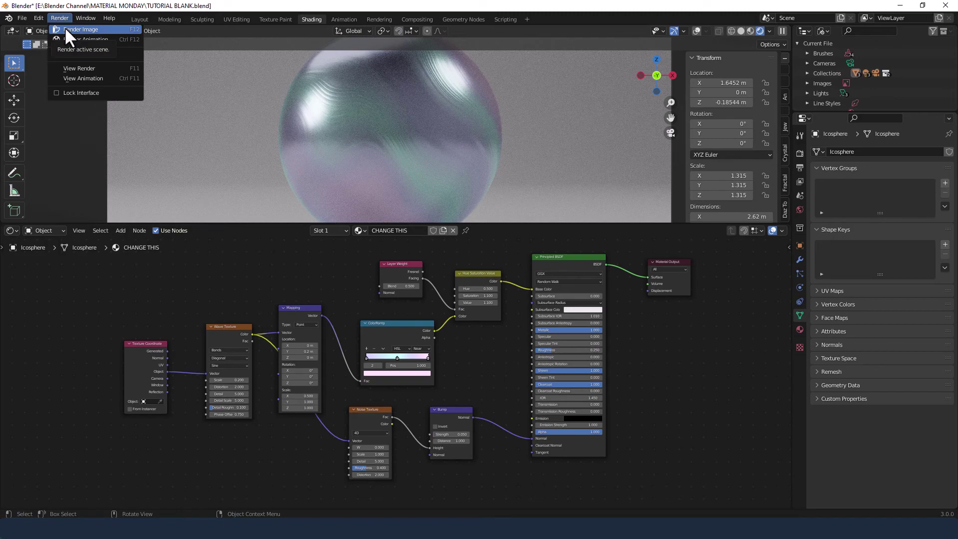
click(65, 29)
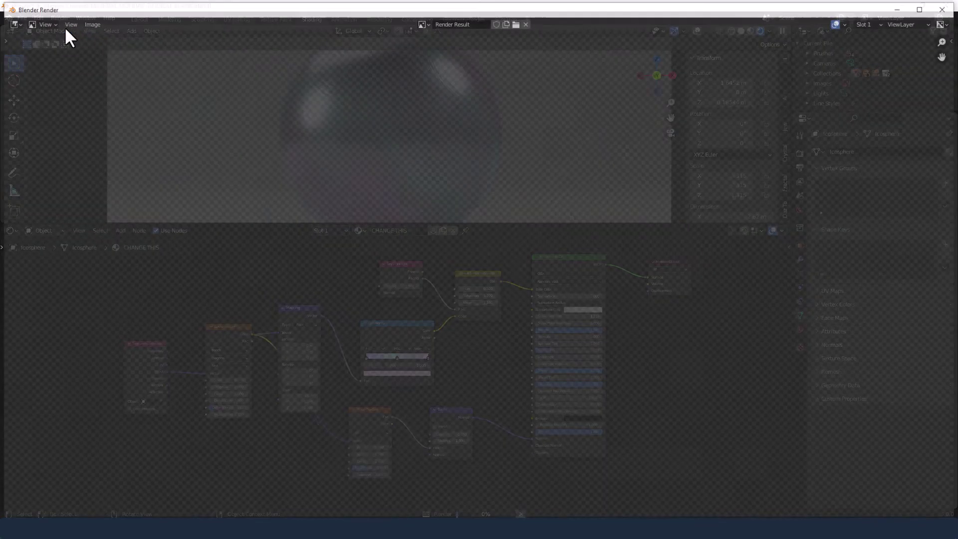